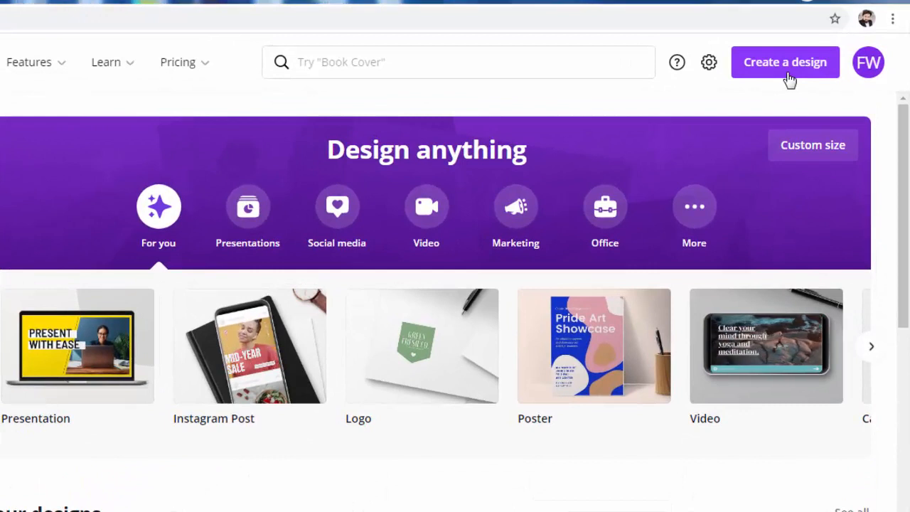
Step: Create a new 1280 × 720 px YouTube Thumbnail design and open the background collection
click(785, 64)
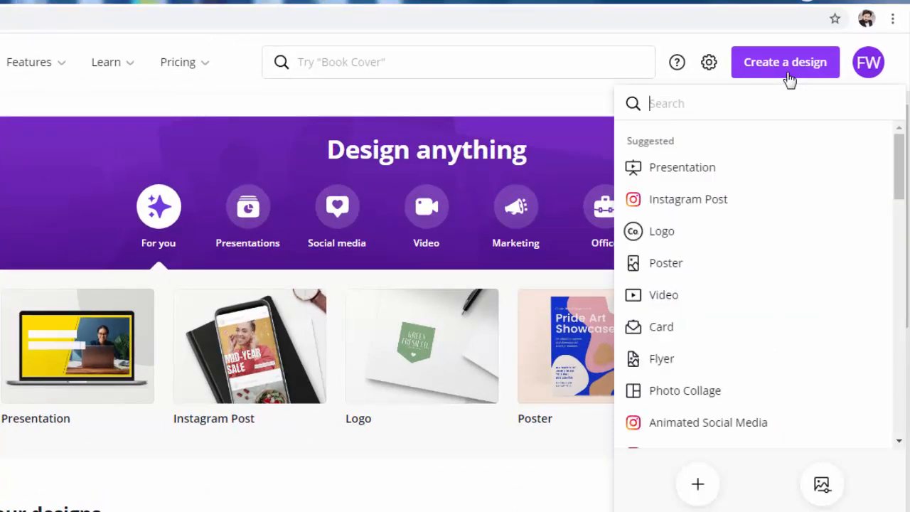
text(youtube)
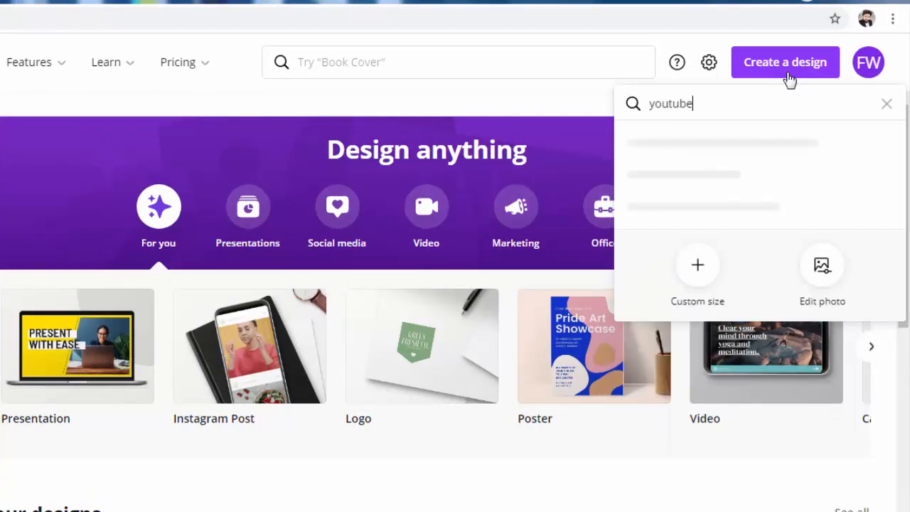
text( thu)
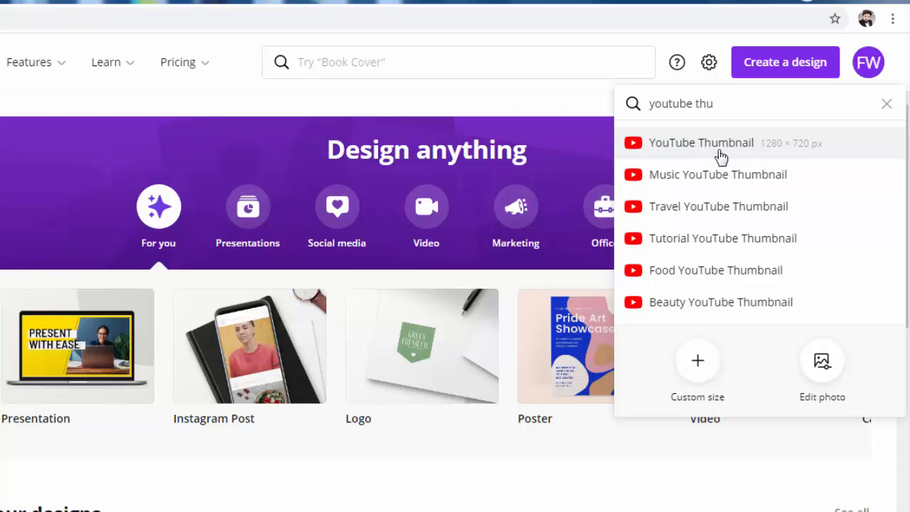
click(721, 155)
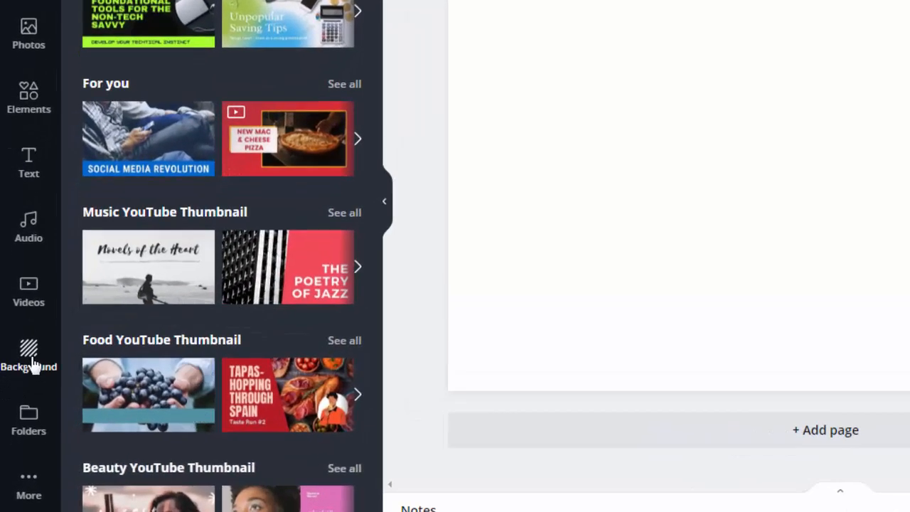
click(22, 402)
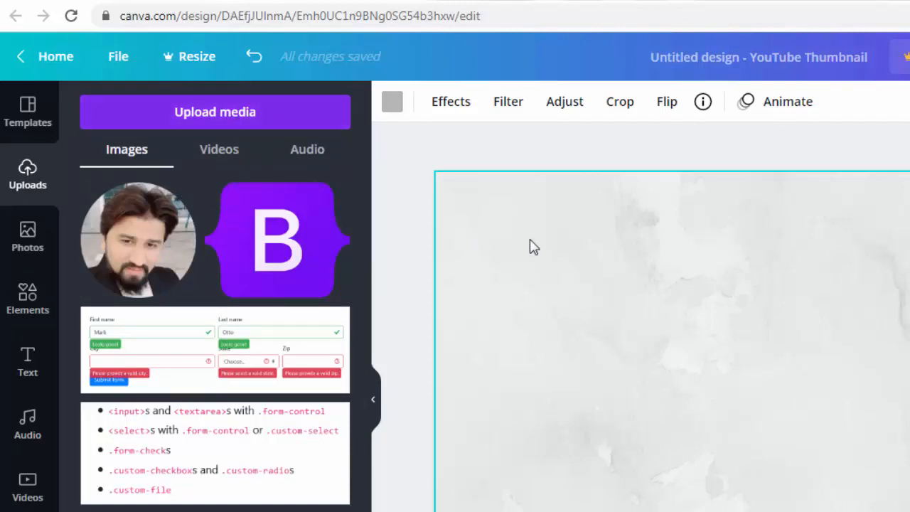
Step: Search the elements for "youtube" and add the bright red play-button logo to the thumbnail
click(25, 308)
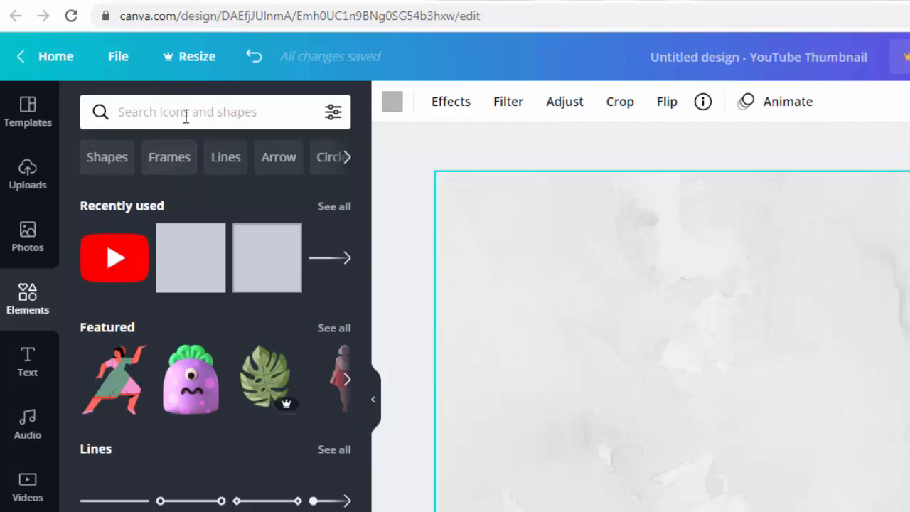
click(186, 116)
text(youtube)
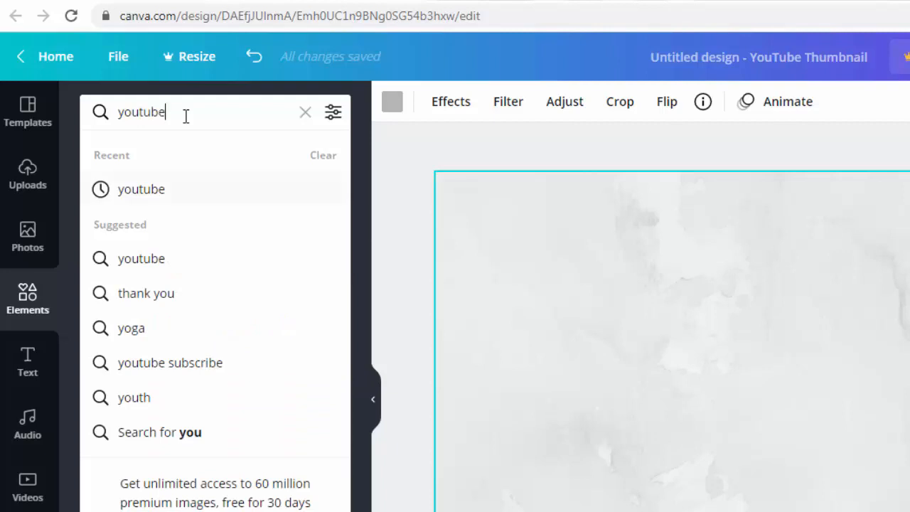
key(Return)
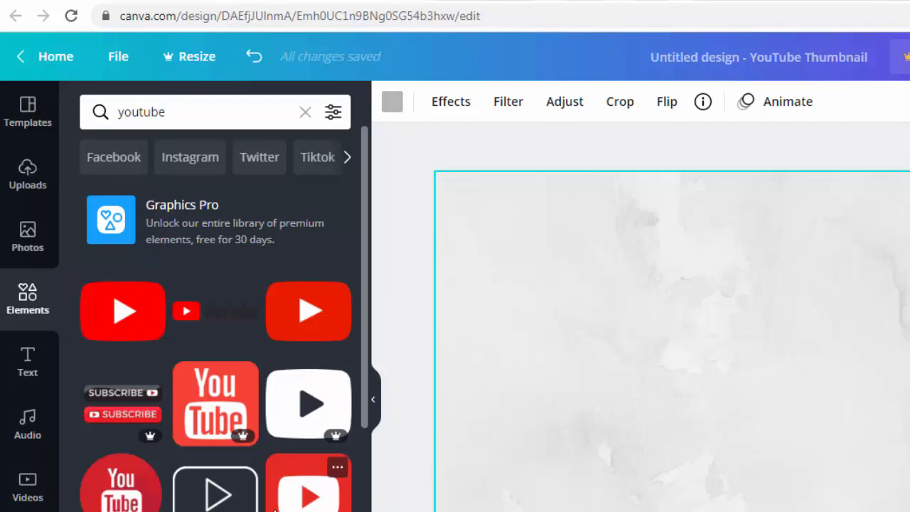
click(126, 313)
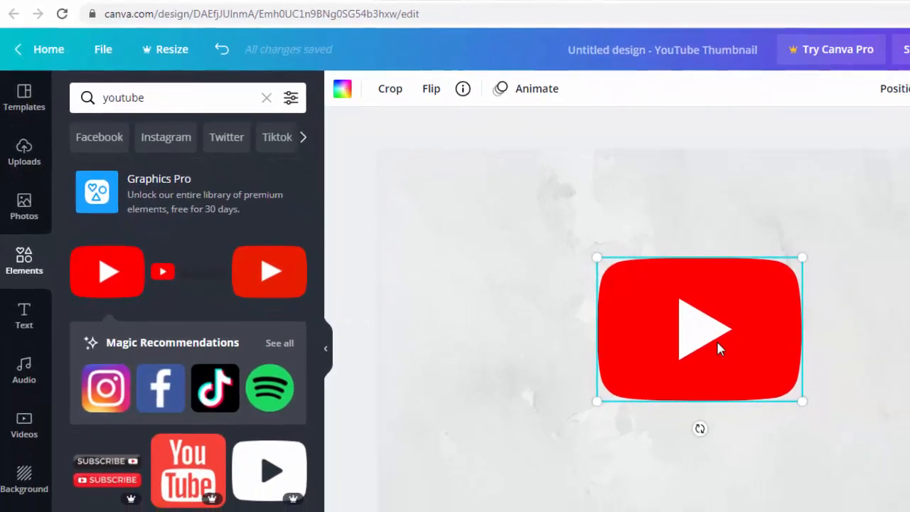
Step: Move the YouTube logo to the thumbnail's upper-left corner and shrink it to a small icon
drag(716, 340, 520, 253)
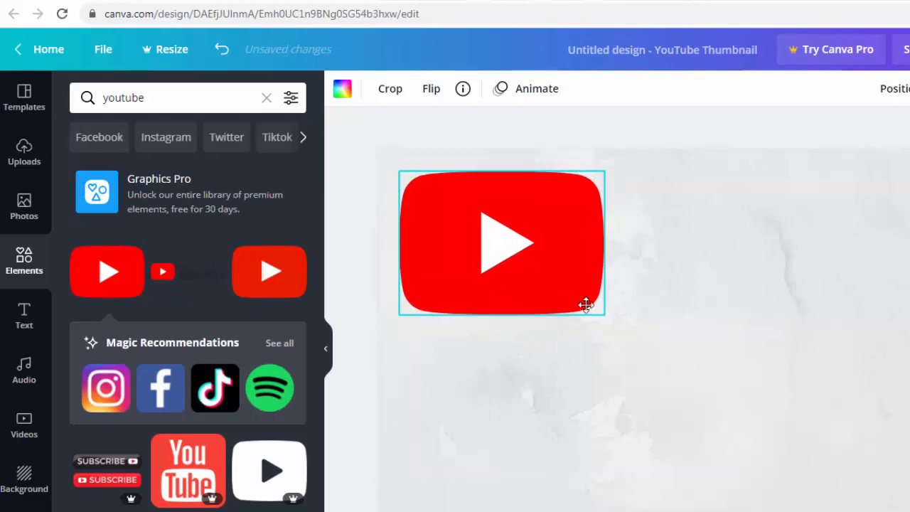
drag(601, 315, 503, 241)
click(539, 273)
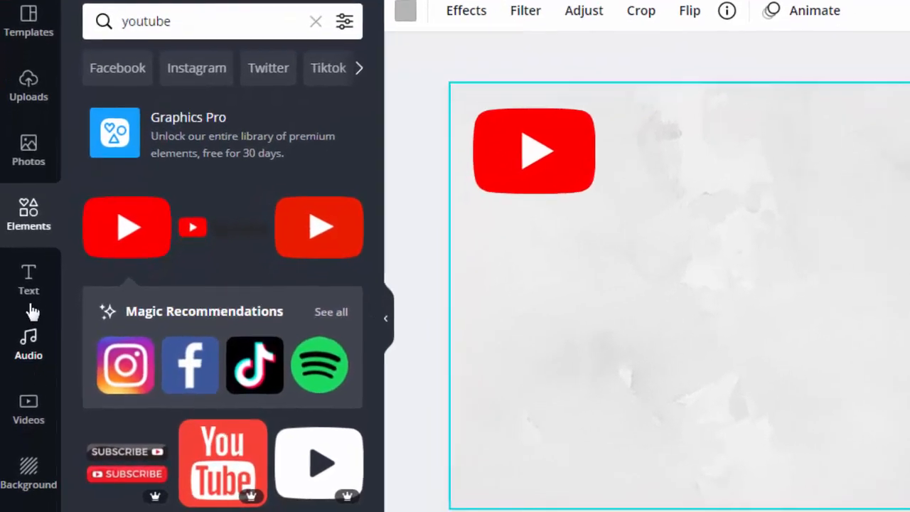
Step: Add a heading reading "How to Boost a YouTube Video?" and place it beside the YouTube logo
click(32, 280)
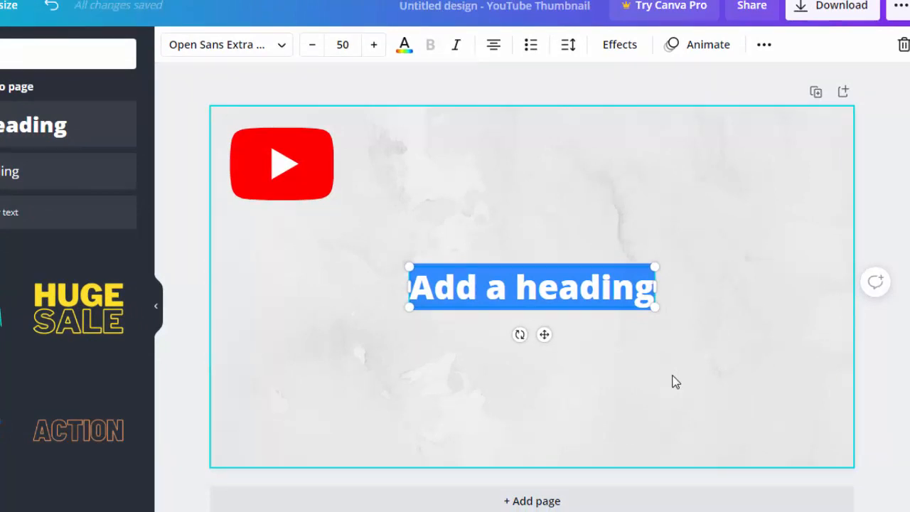
text(How to Boost a YouTube Video?)
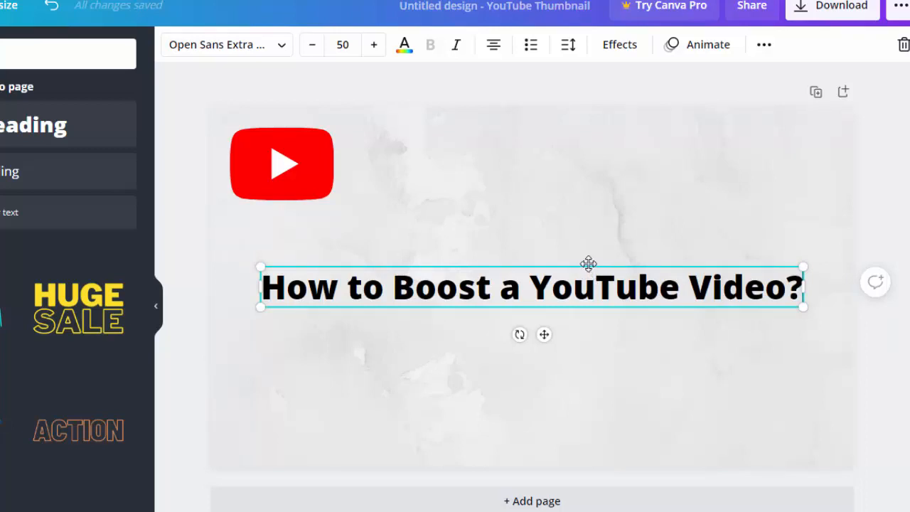
drag(588, 262, 678, 130)
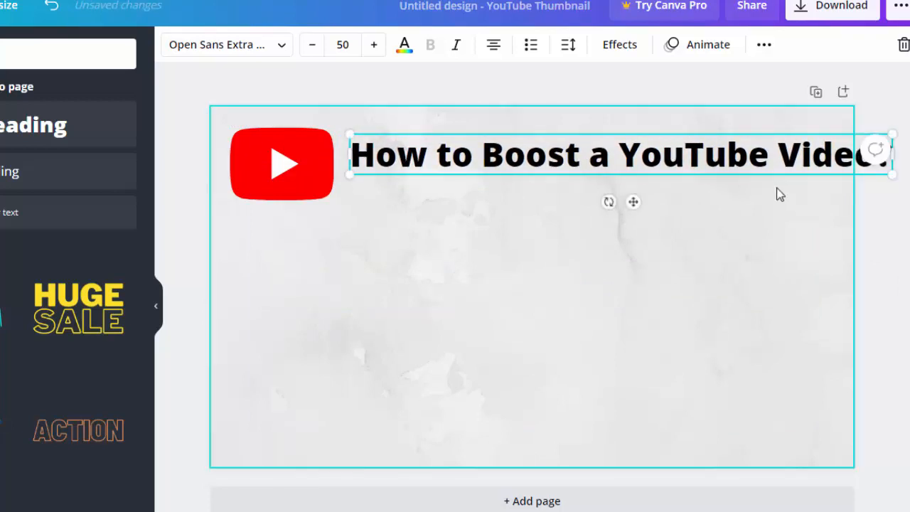
Step: Break the heading into two lines before "YouTube" and widen its text box to fill the space beside the logo
click(624, 160)
key(Return)
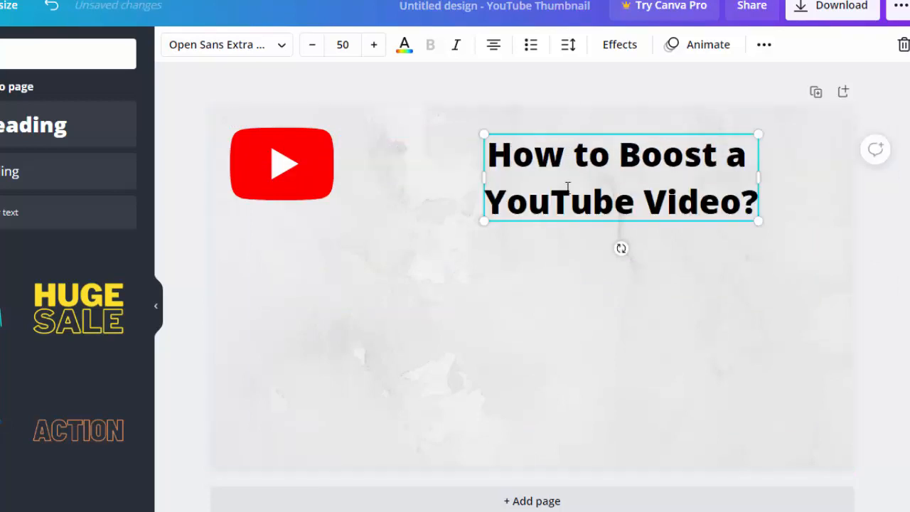
drag(481, 179, 361, 167)
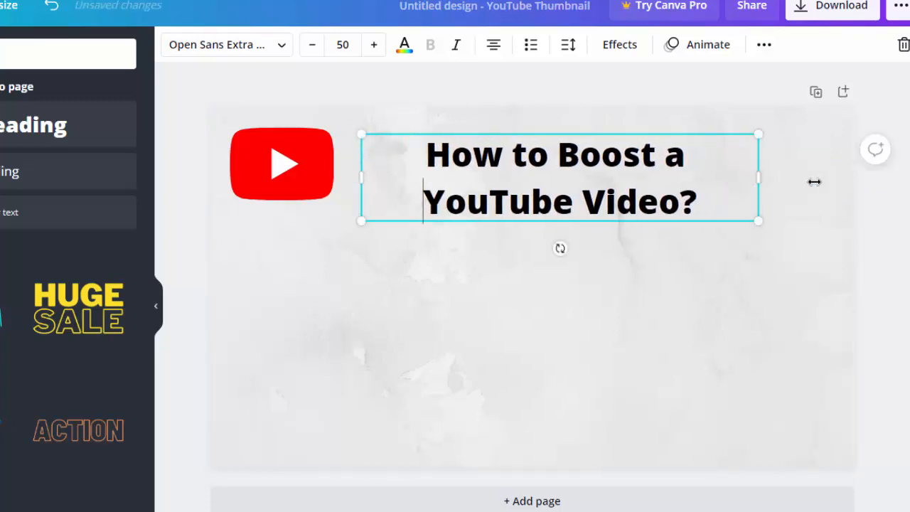
drag(814, 182, 834, 183)
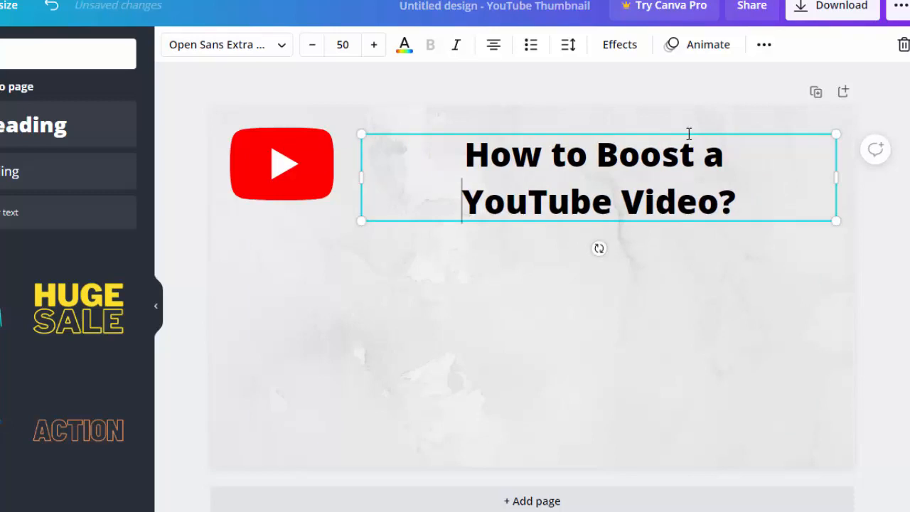
drag(689, 134, 683, 125)
click(736, 183)
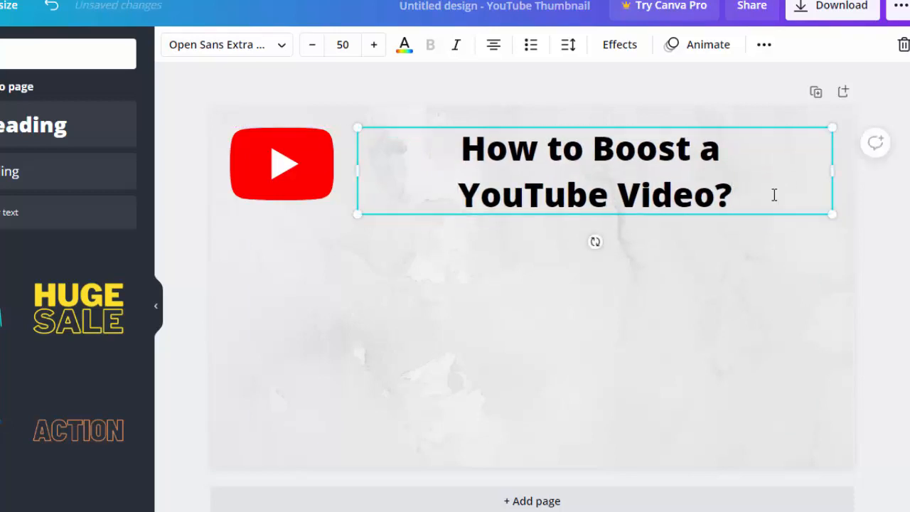
Step: Increase the whole heading's font size to 58 and nudge its text box slightly down
key(ctrl+a)
click(374, 45)
click(374, 46)
click(375, 45)
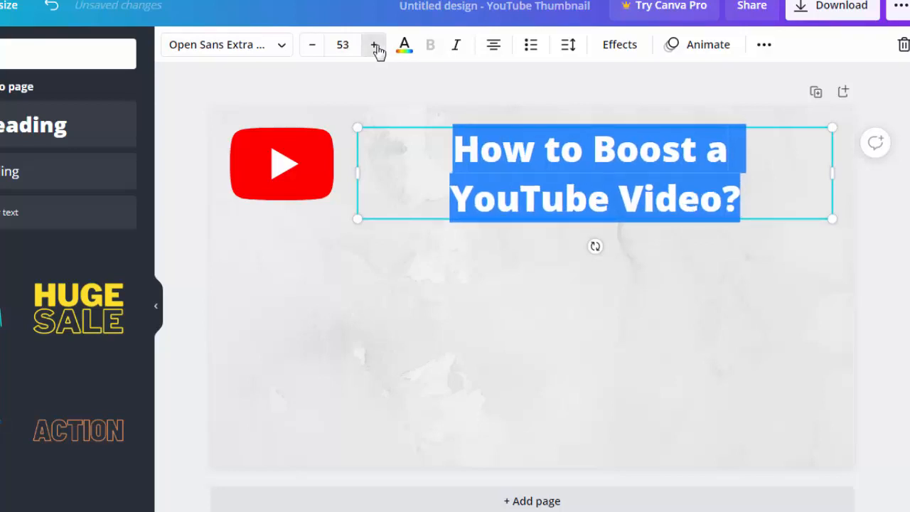
click(375, 45)
click(375, 46)
click(375, 46)
click(375, 46)
click(374, 46)
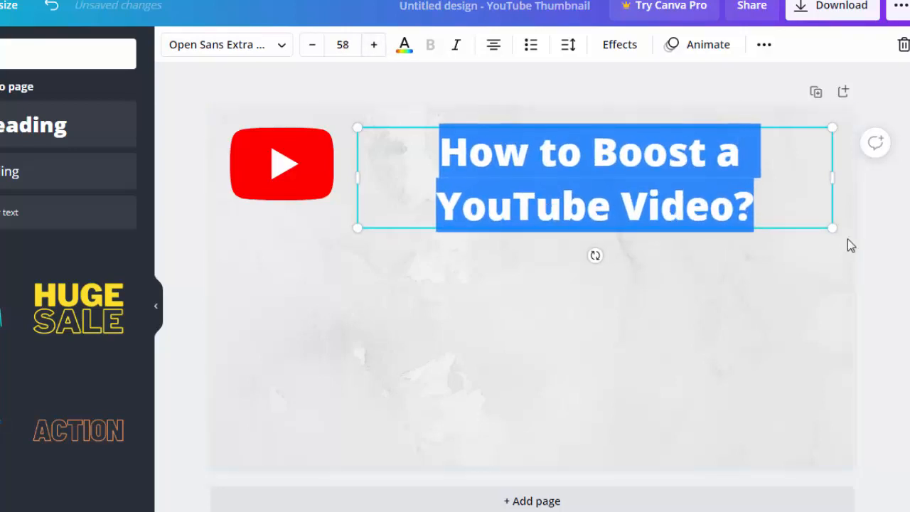
click(794, 205)
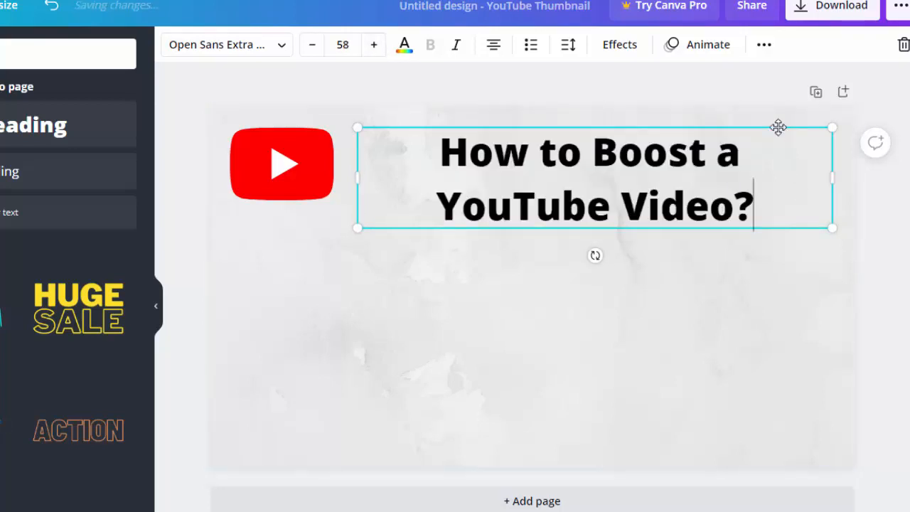
drag(778, 127, 777, 133)
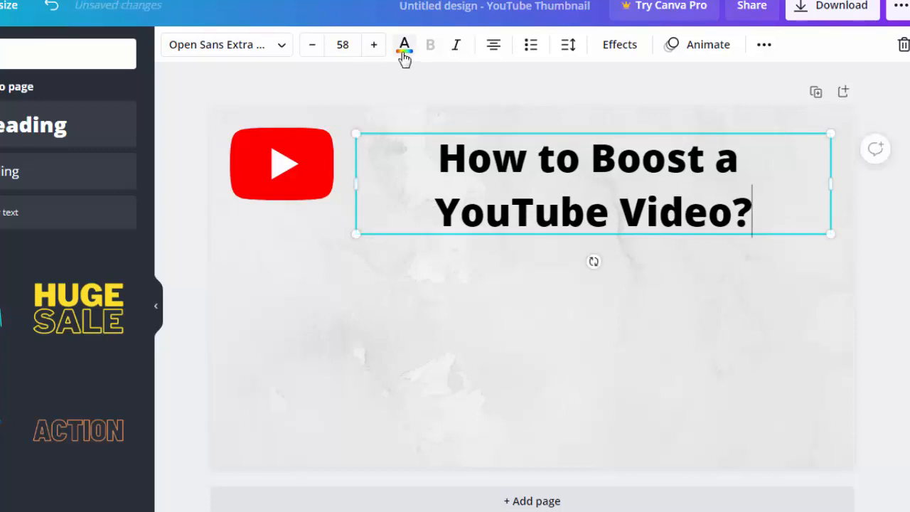
Step: Colour the entire heading text red from the default colours
key(ctrl+a)
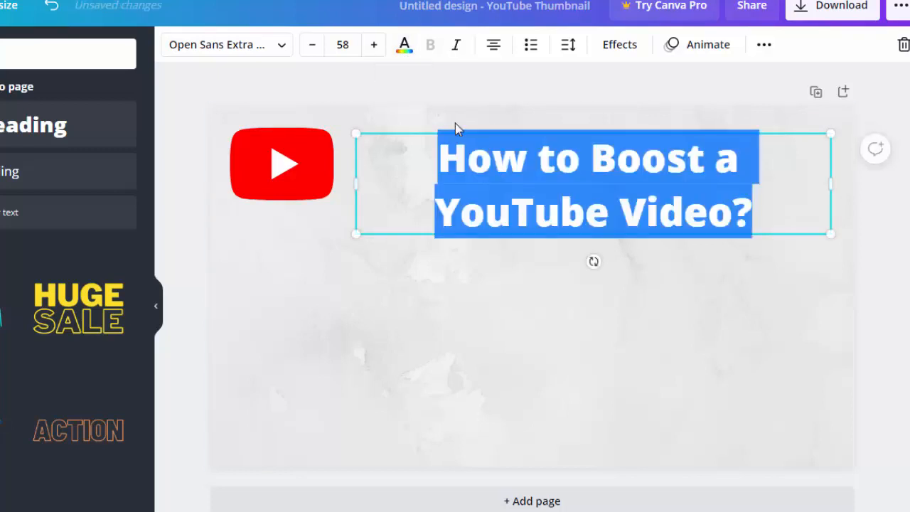
click(403, 56)
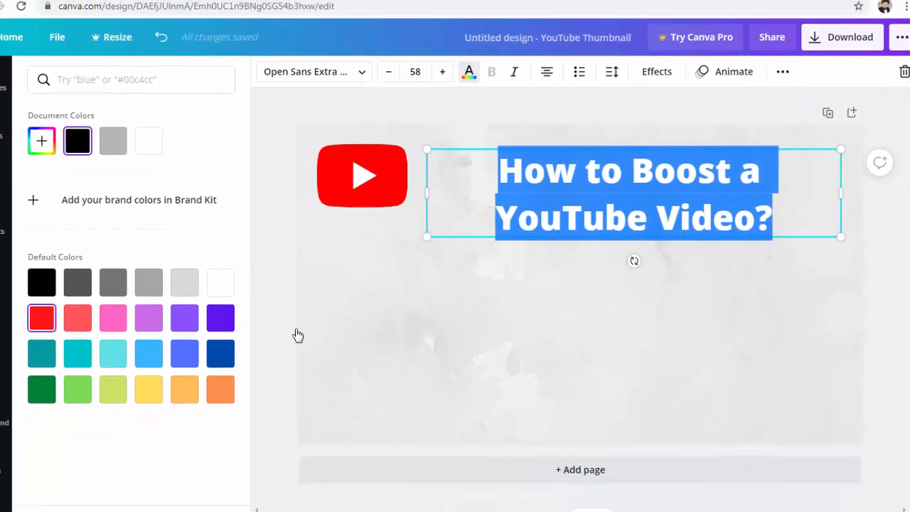
click(735, 333)
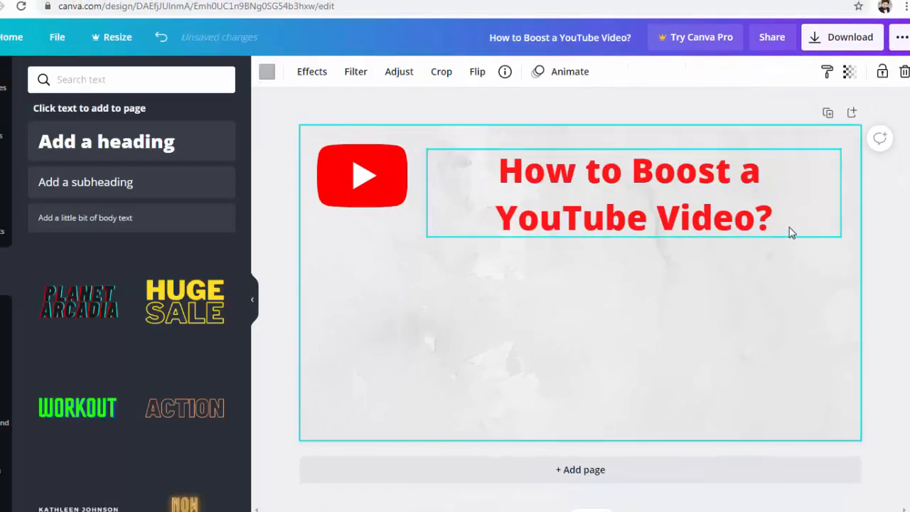
Step: Try left and right alignment on the heading, and return it to centred
click(608, 202)
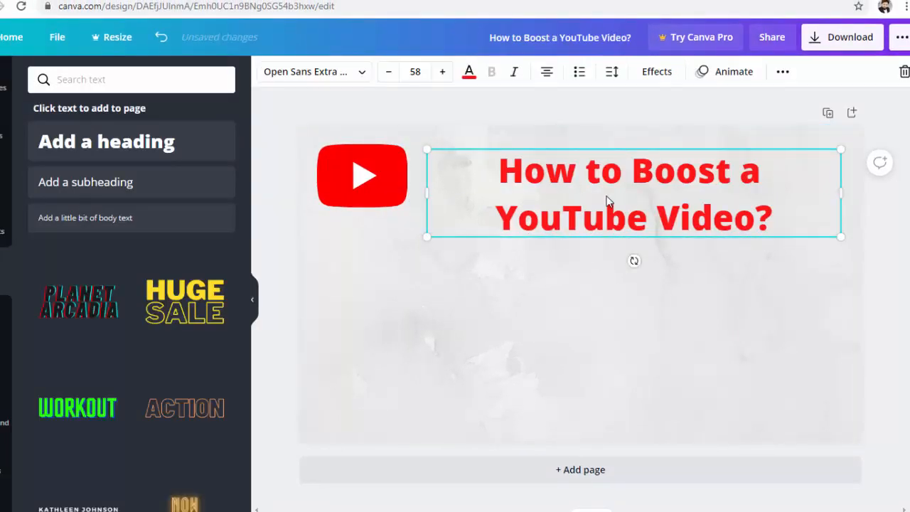
click(548, 78)
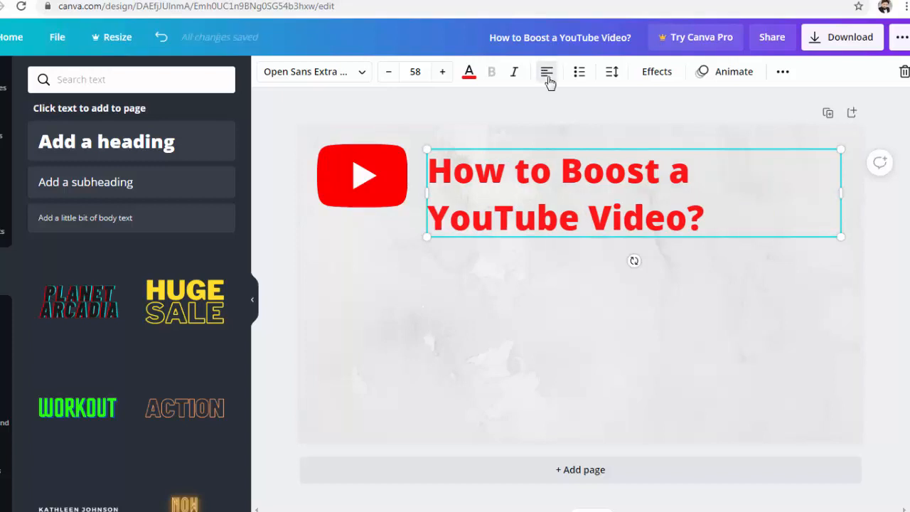
click(548, 78)
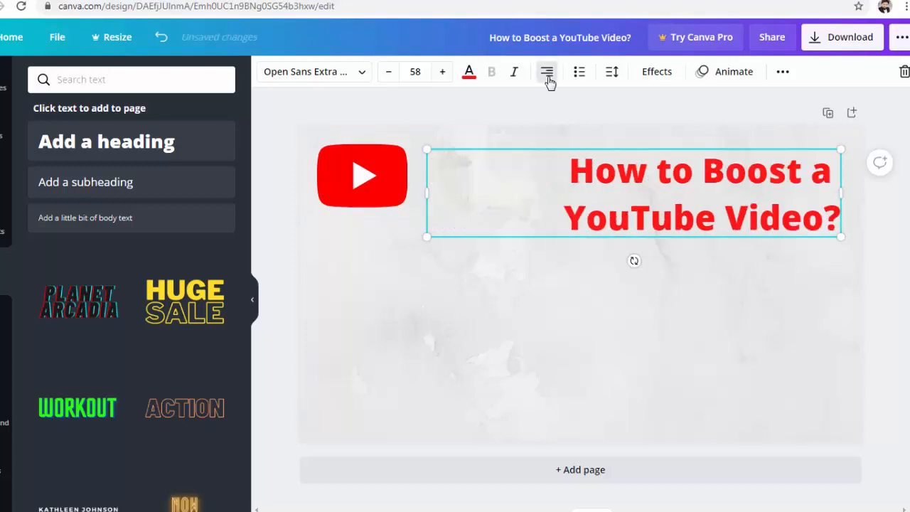
click(547, 78)
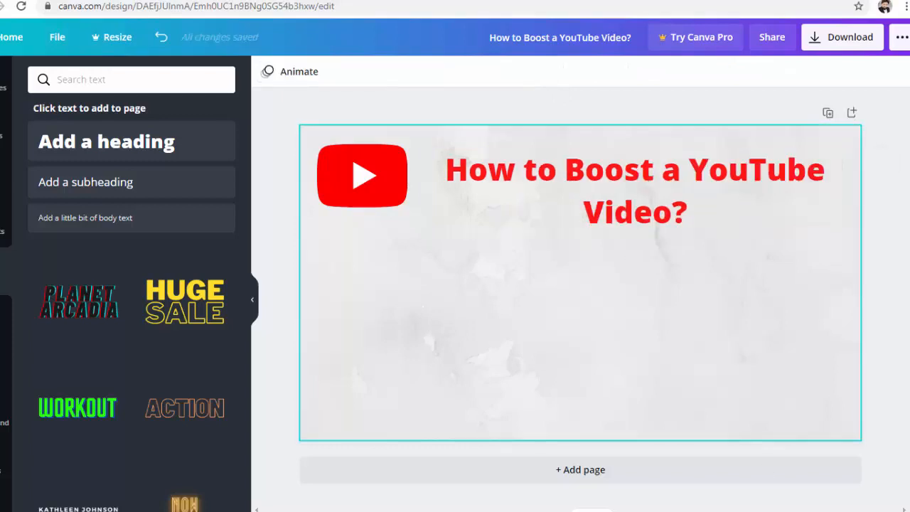
Step: Duplicate the red "How to Boost a YouTube Video?" heading on the thumbnail
click(660, 214)
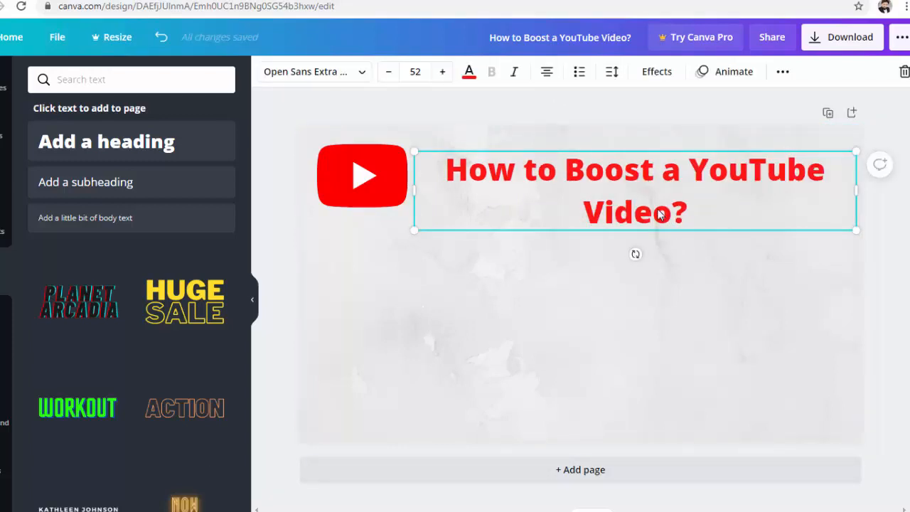
right_click(660, 215)
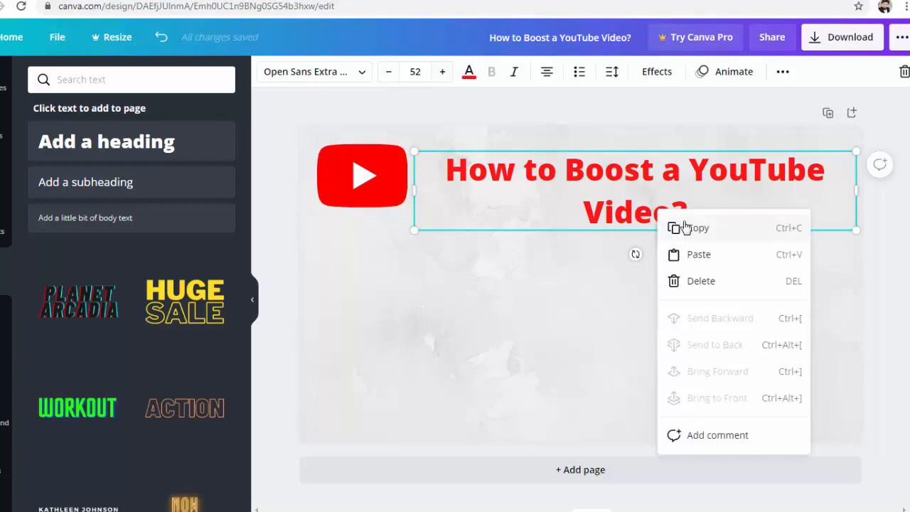
click(679, 228)
key(ctrl+v)
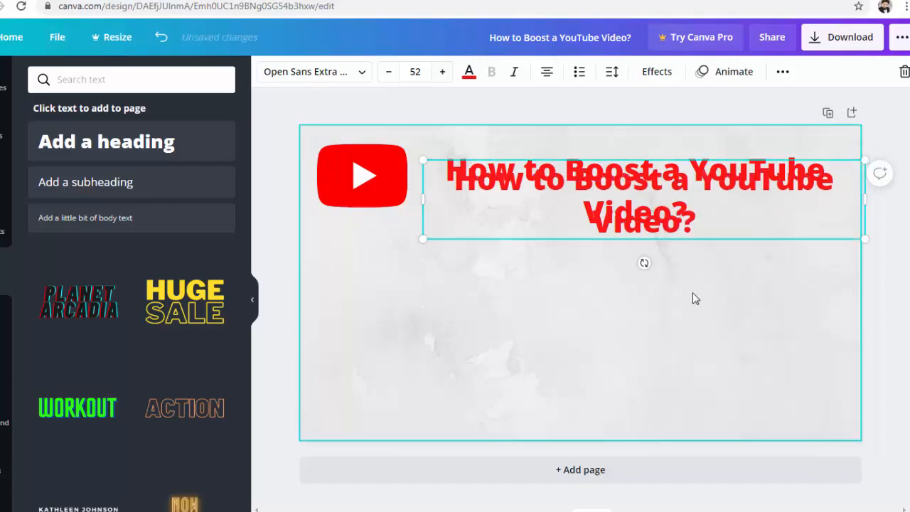
Step: Replace the duplicated heading's text below the YouTube logo with "Some Important Points"
drag(732, 234, 347, 271)
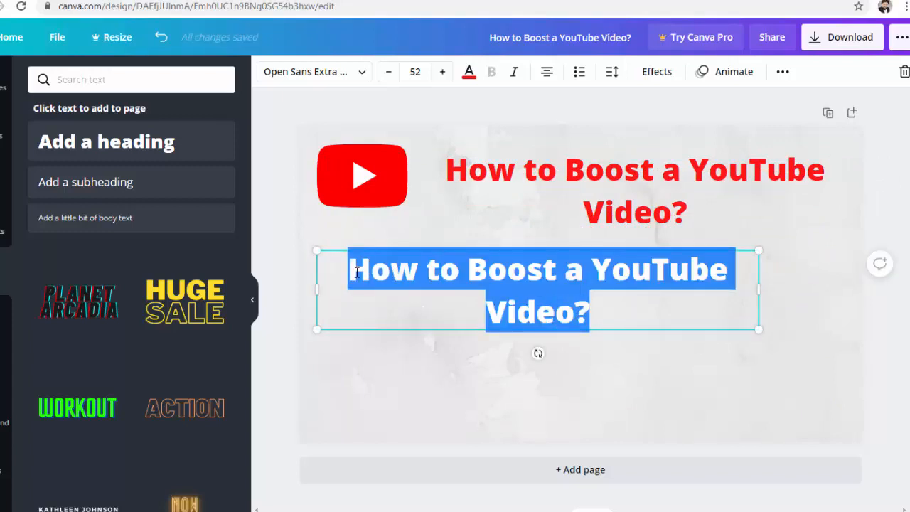
text(So)
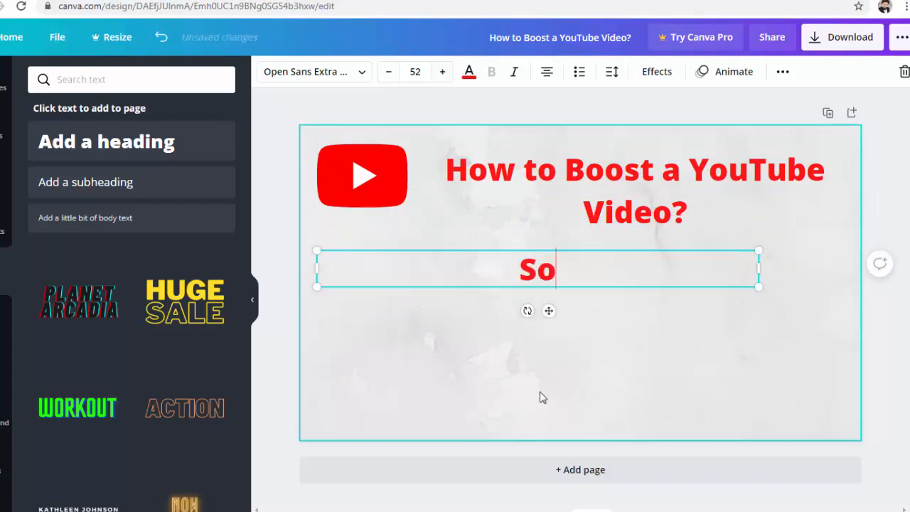
text(me Impo)
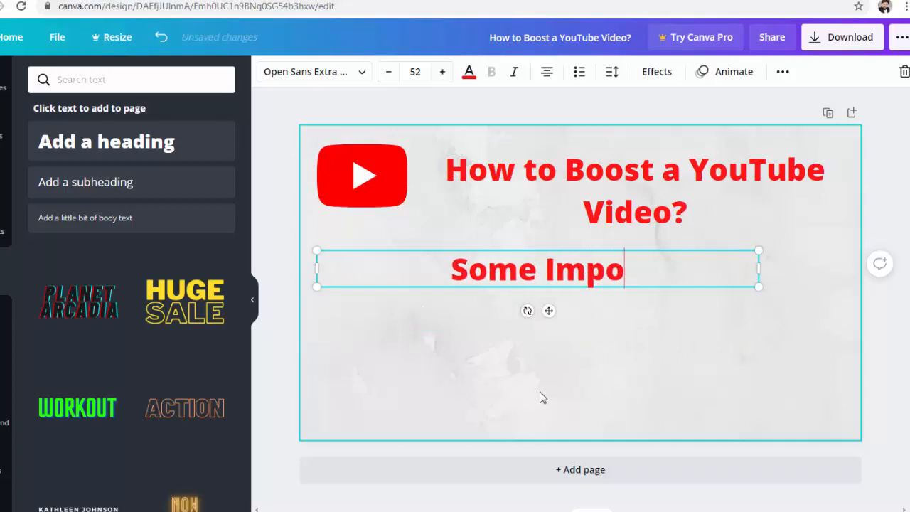
text(rtant Points)
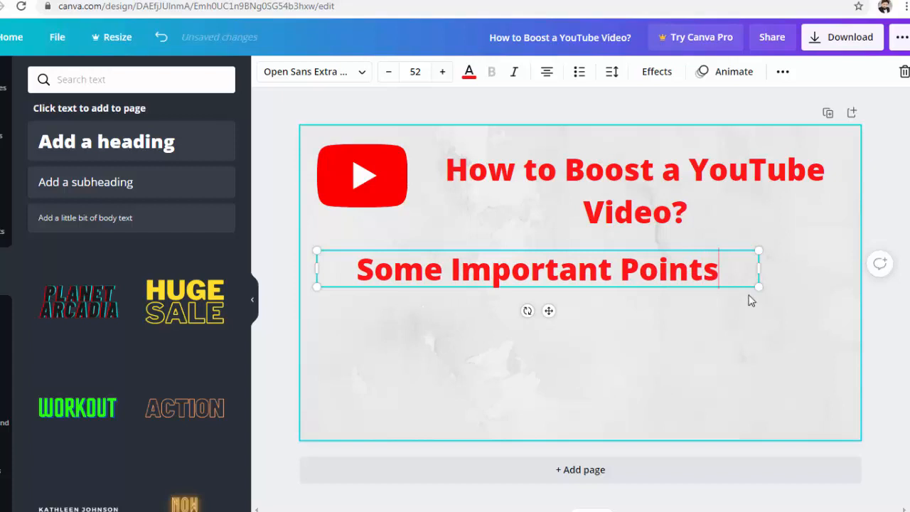
Step: Narrow the "Some Important Points" text box to fit its text, reduce the font size to 50 and nudge the box slightly down
drag(755, 269, 683, 265)
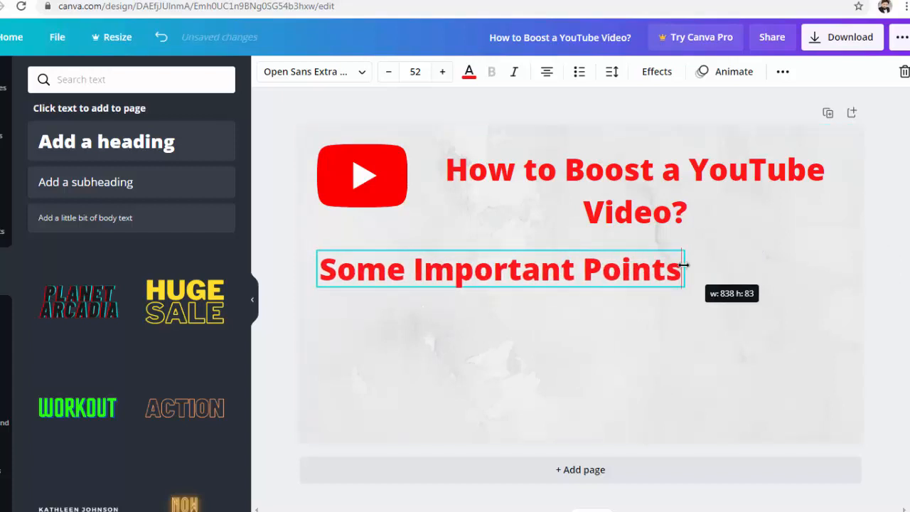
click(388, 71)
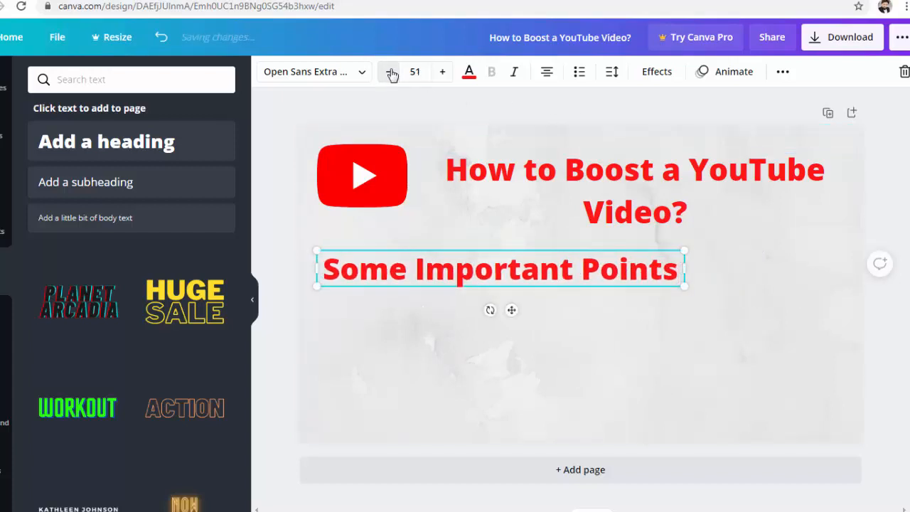
click(388, 71)
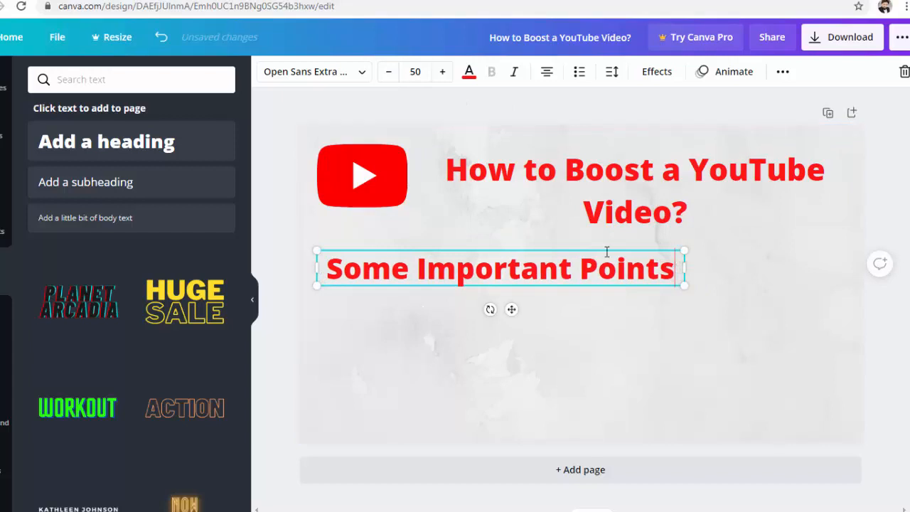
drag(603, 247, 600, 256)
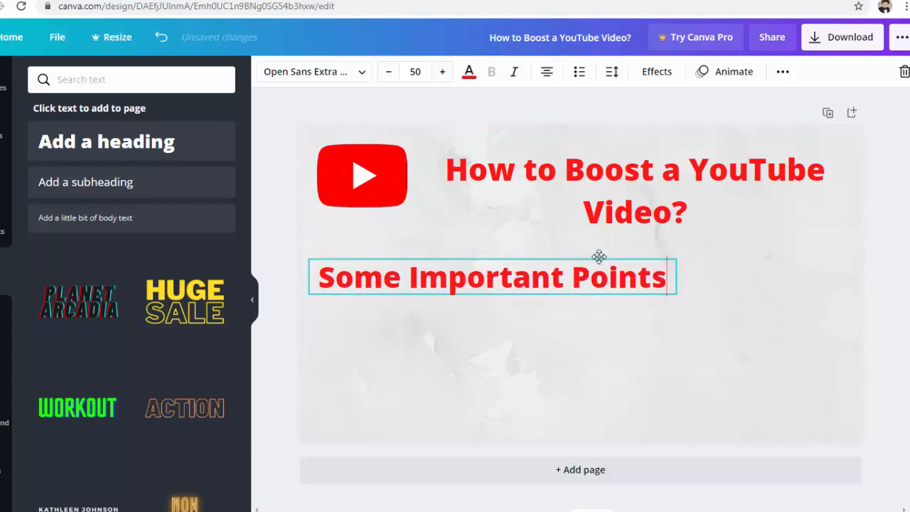
click(679, 322)
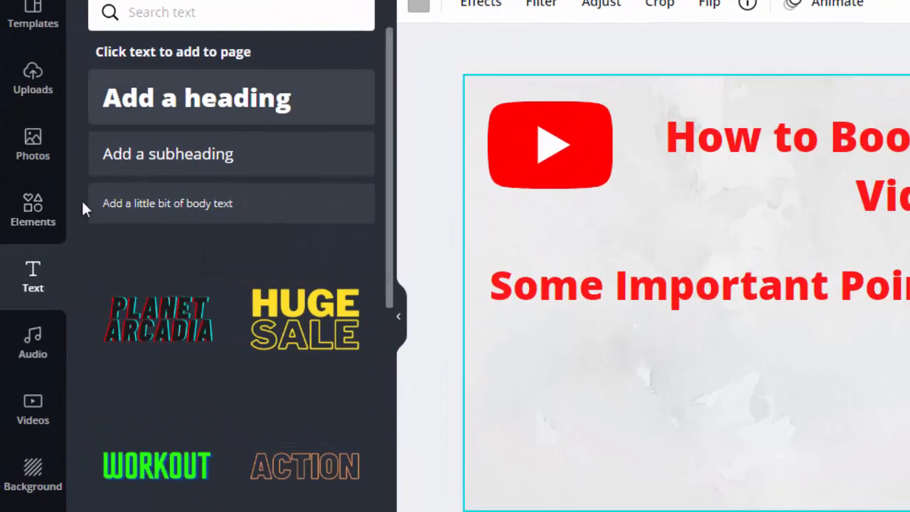
Step: Add a square shape to the thumbnail and stretch it on both sides into a wide rectangle
click(33, 210)
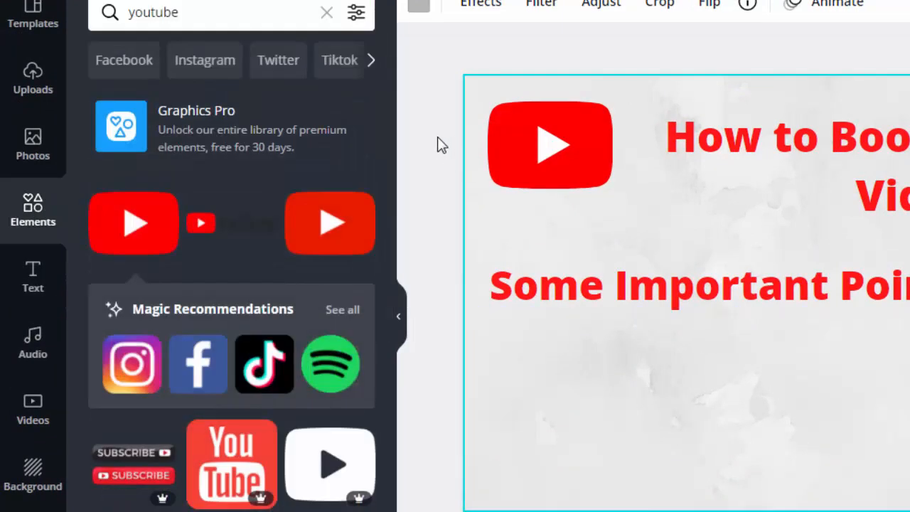
click(327, 12)
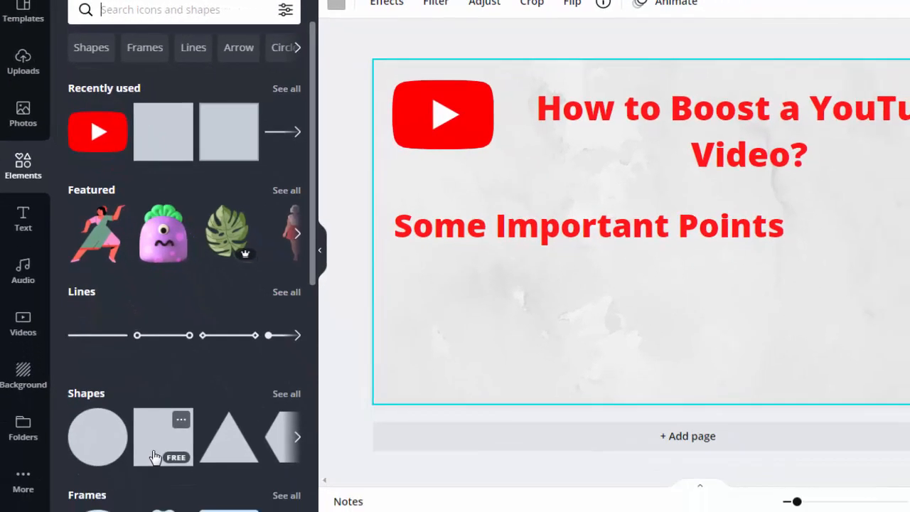
click(160, 141)
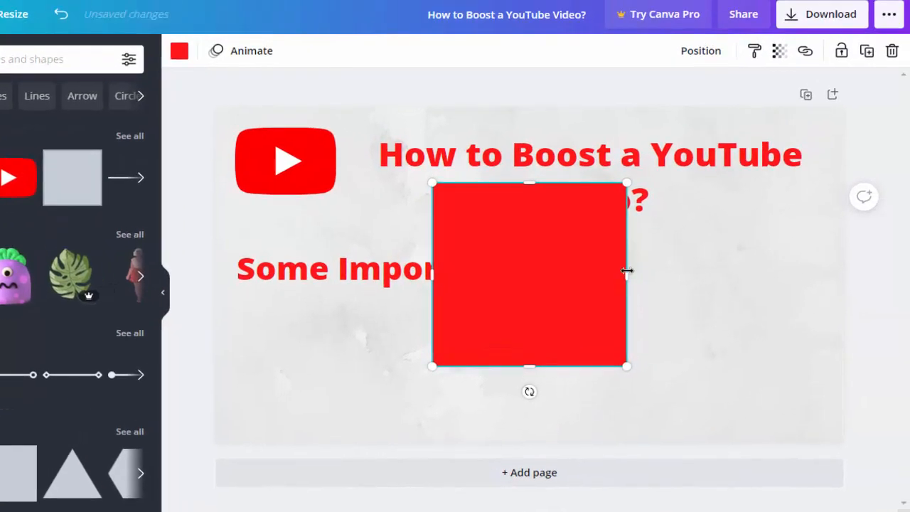
drag(685, 272, 754, 274)
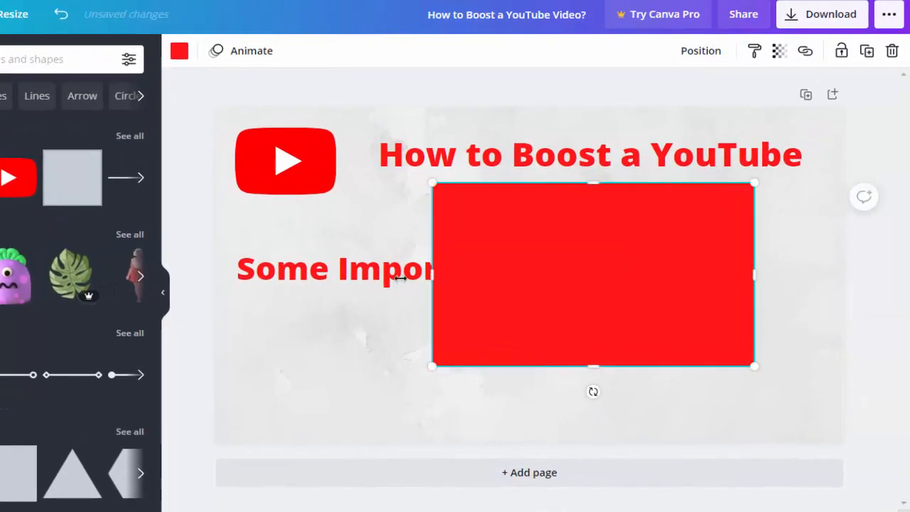
drag(400, 278, 359, 277)
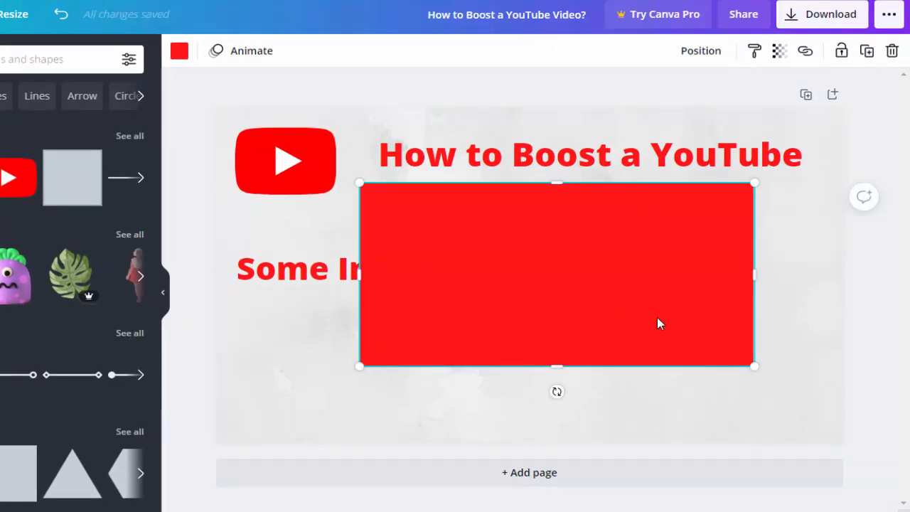
Step: Colour the rectangle black and fit it as a narrow bar behind "Some Important Points"
click(179, 51)
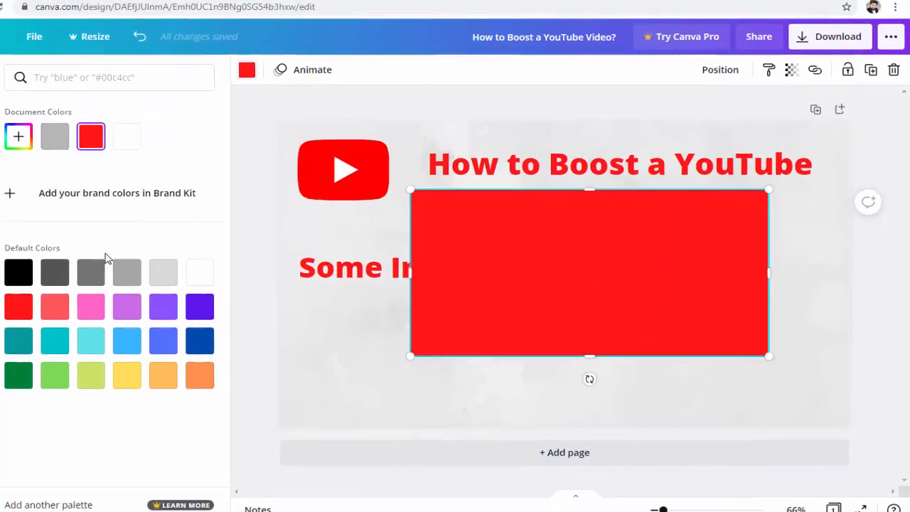
click(20, 273)
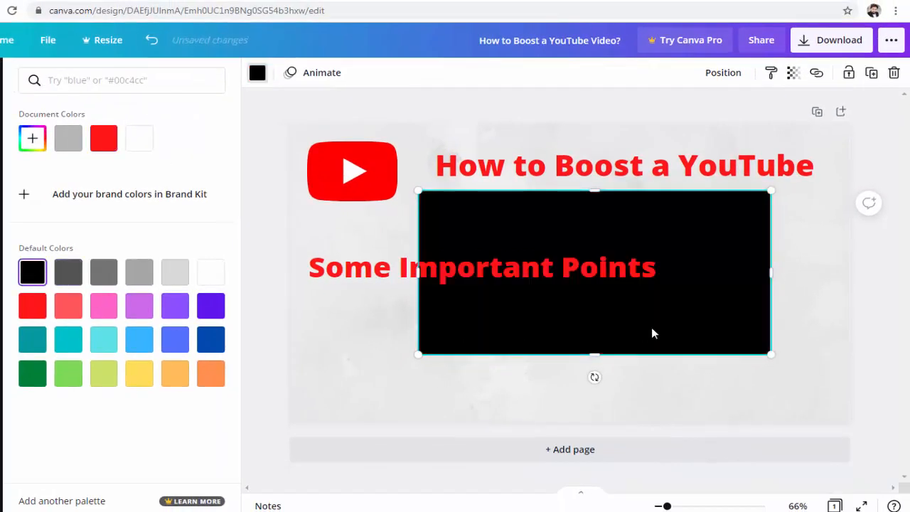
drag(656, 325, 551, 313)
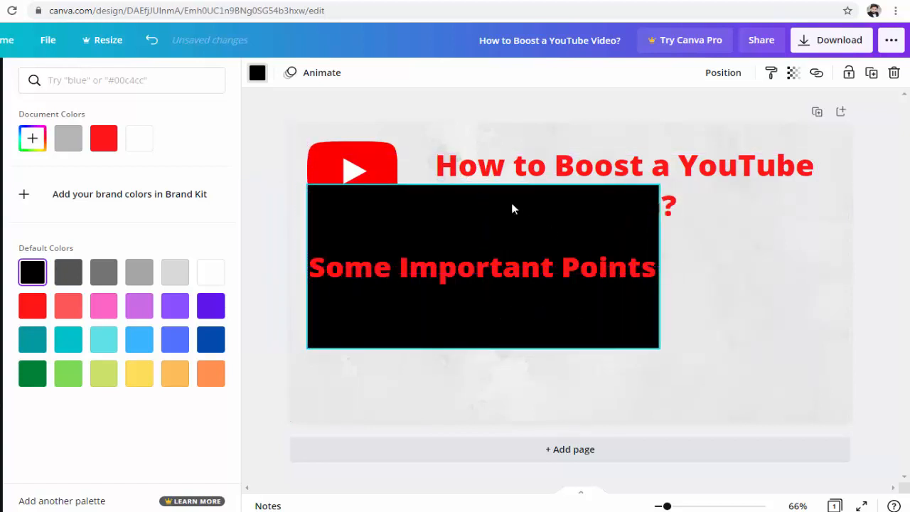
drag(498, 209, 499, 234)
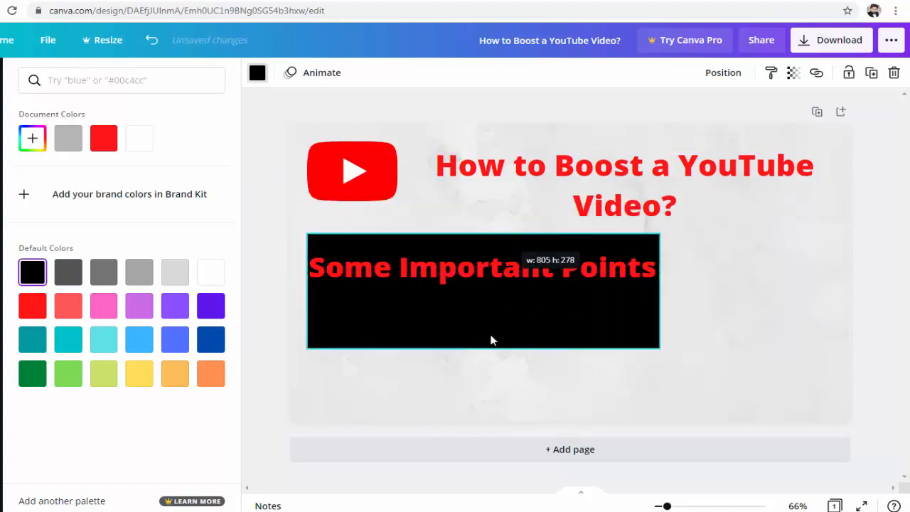
drag(475, 314, 477, 292)
Step: Colour the "Some Important Points" text on the black bar white
click(558, 264)
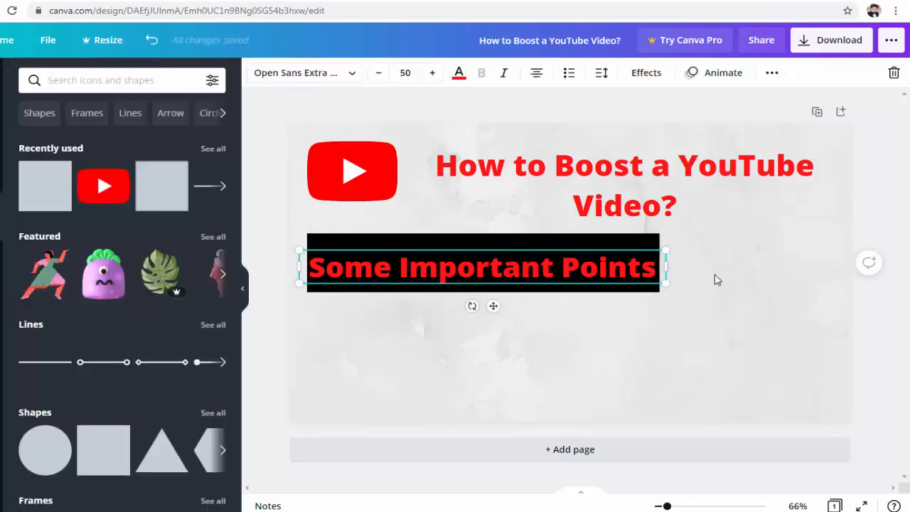
click(502, 271)
click(458, 73)
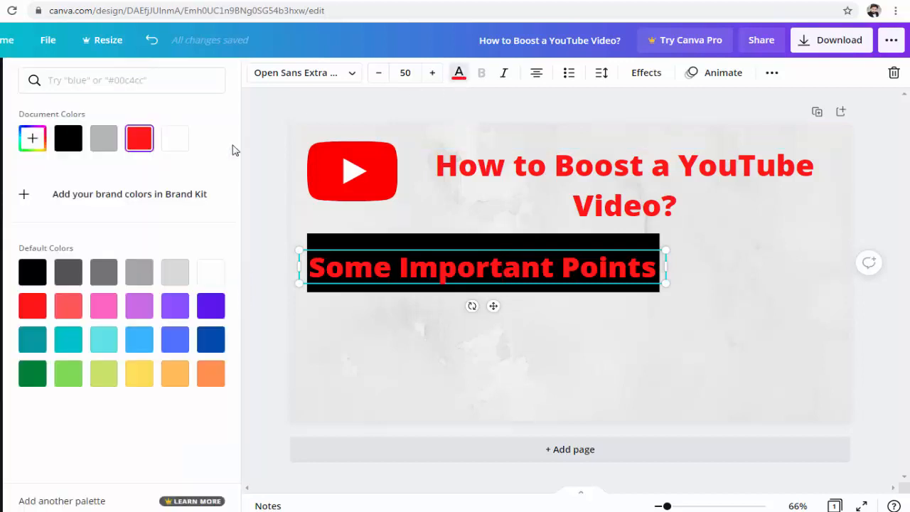
click(183, 148)
click(674, 345)
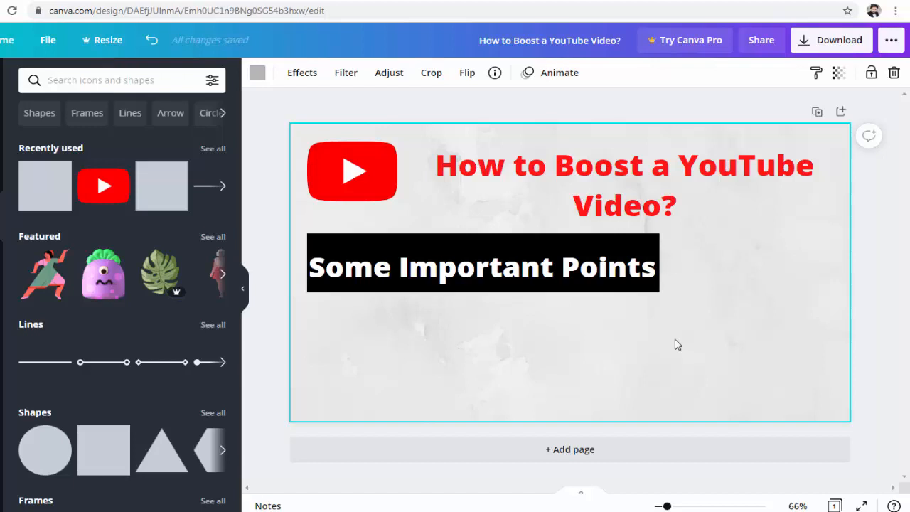
Step: Duplicate the black bar and place the copy just below the first one, offset towards the thumbnail's right edge
key(Tab)
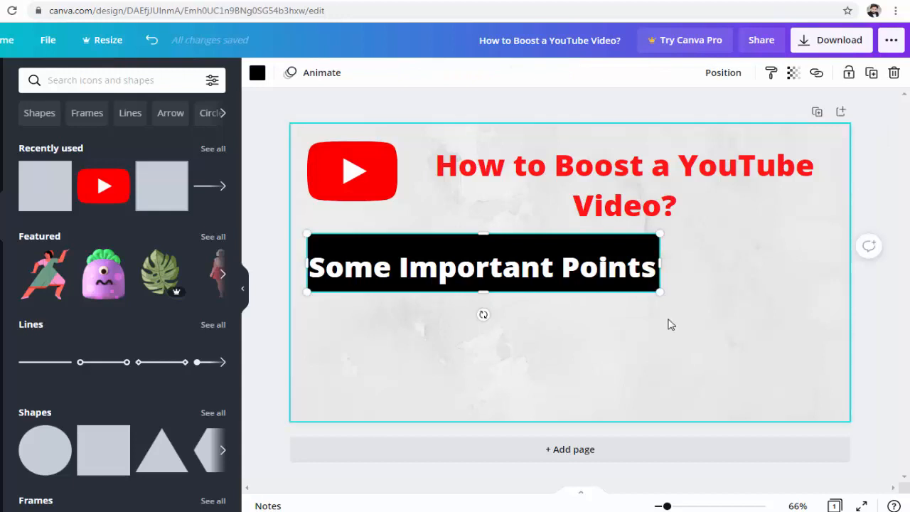
click(665, 330)
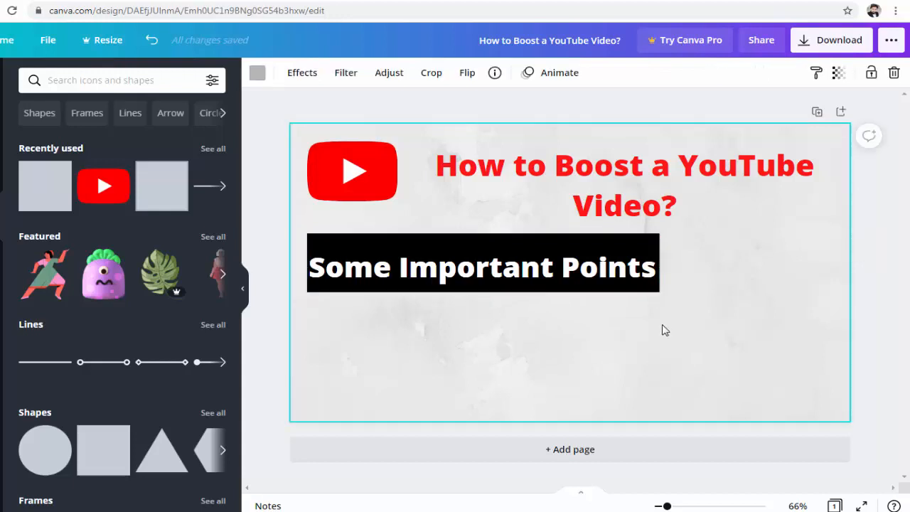
key(ctrl+v)
drag(618, 292, 766, 342)
Step: Duplicate the white "Some Important Points" text and place the copy on the second black bar
click(452, 288)
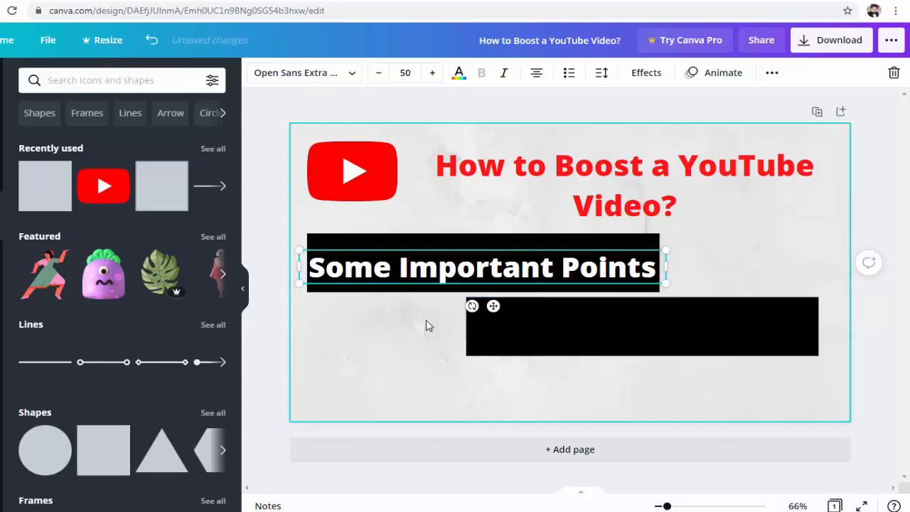
click(427, 321)
text(Some Important Points)
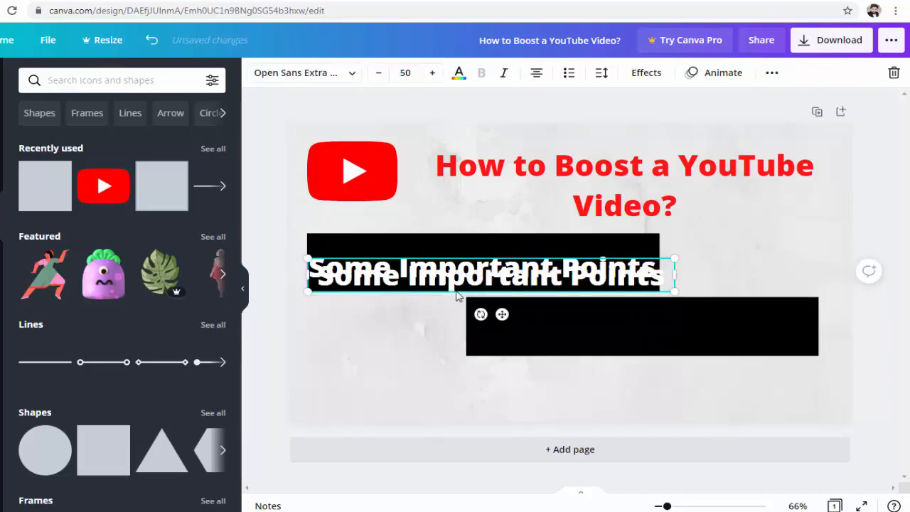
drag(445, 293, 598, 326)
Step: Change the second bar's fill to yellow from the default colours
click(644, 350)
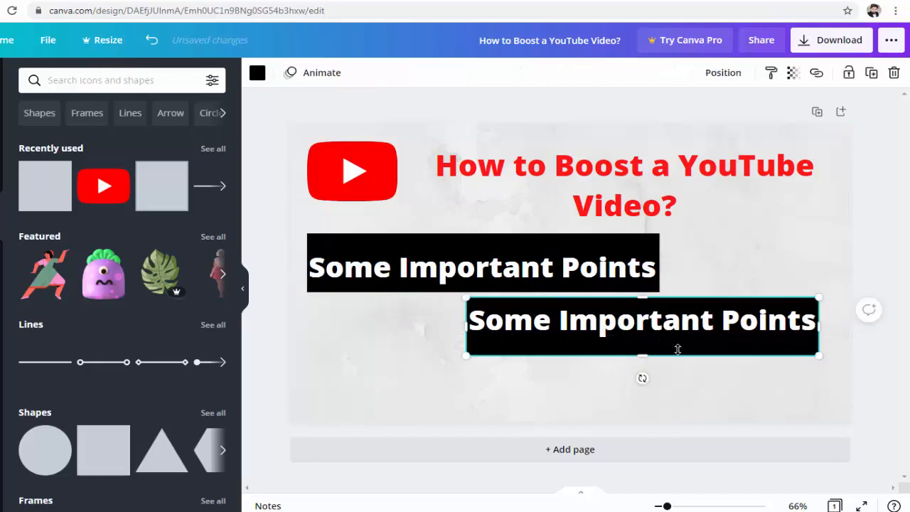
click(258, 74)
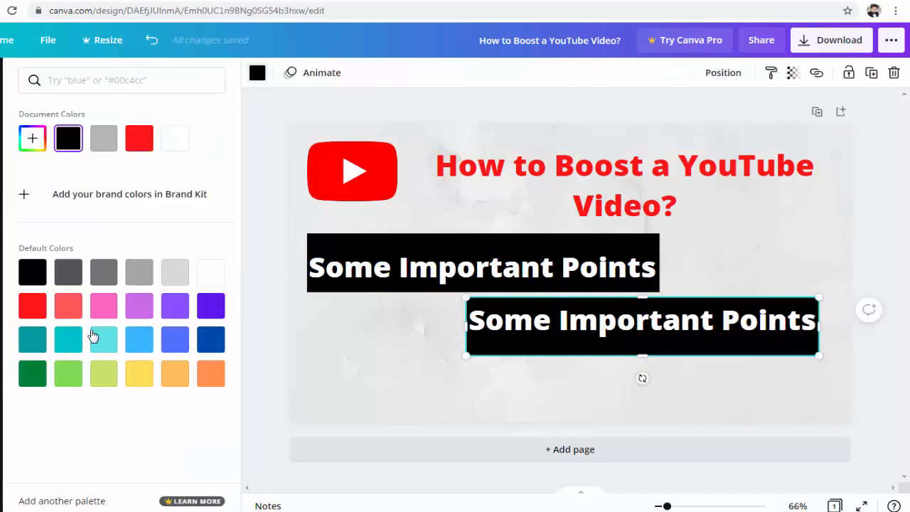
click(138, 375)
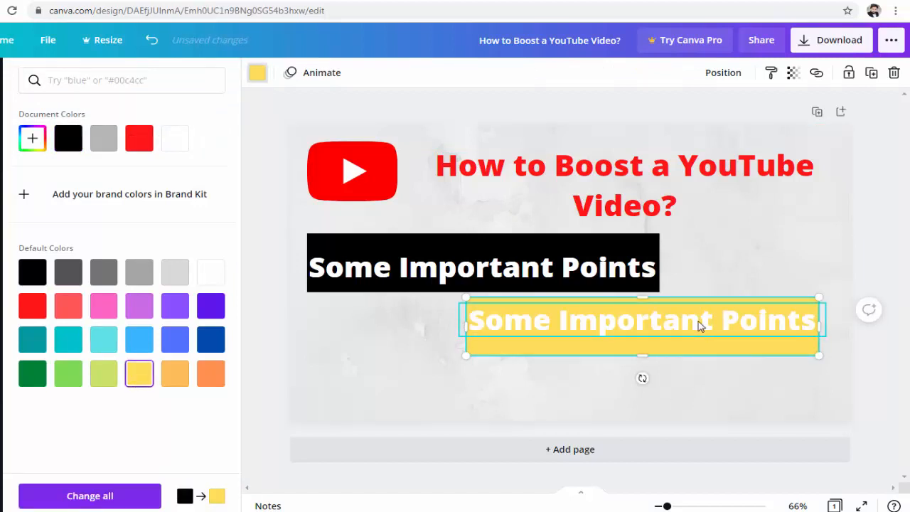
Step: Colour the text on the yellow bar red and centre it within the bar
click(697, 325)
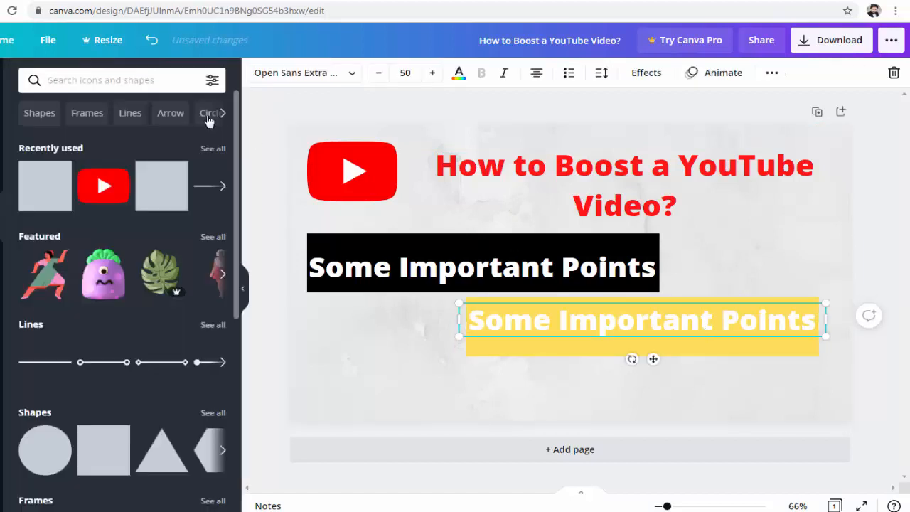
click(460, 74)
click(140, 140)
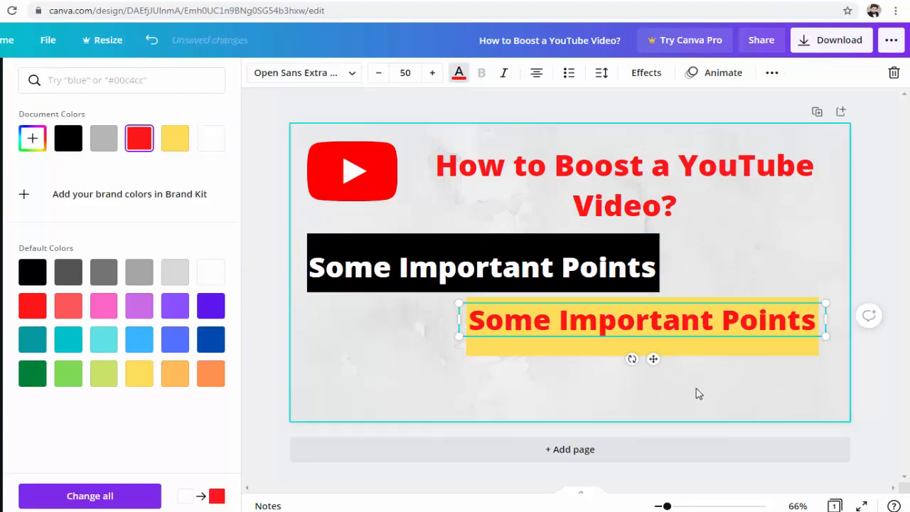
click(709, 393)
drag(694, 324, 692, 324)
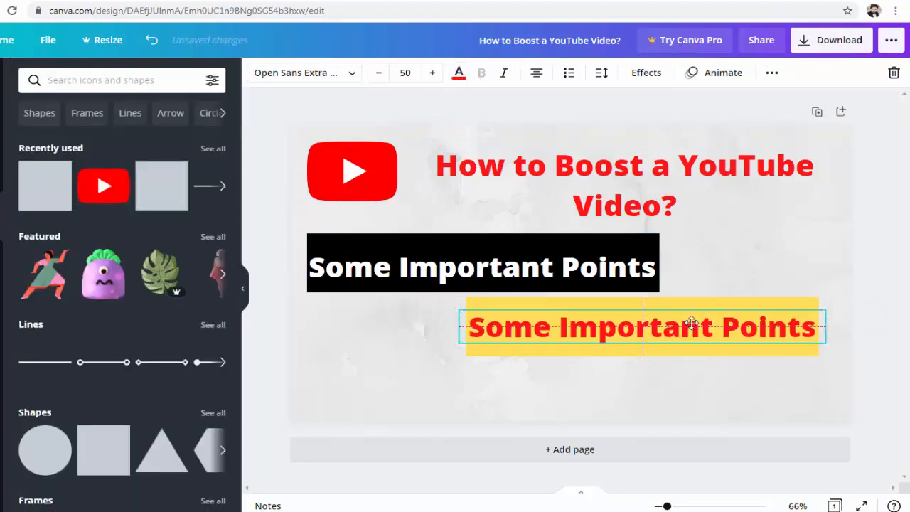
click(733, 381)
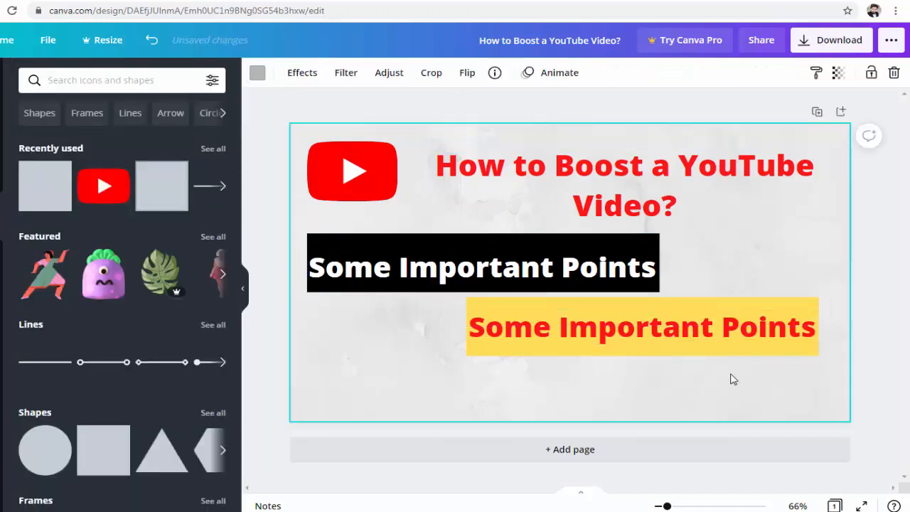
Step: Duplicate the yellow bar and place the copy at the thumbnail's lower edge, aligned beneath the black bar
click(726, 351)
click(741, 355)
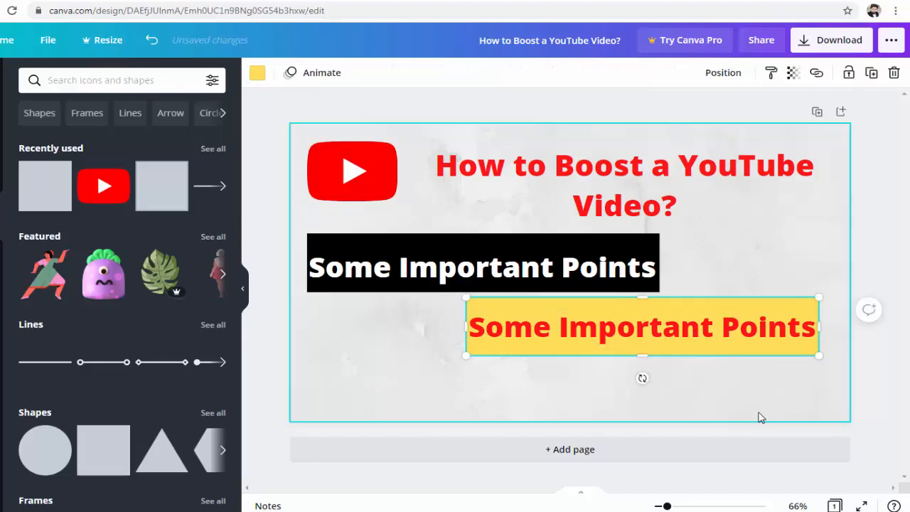
click(559, 395)
key(ctrl+v)
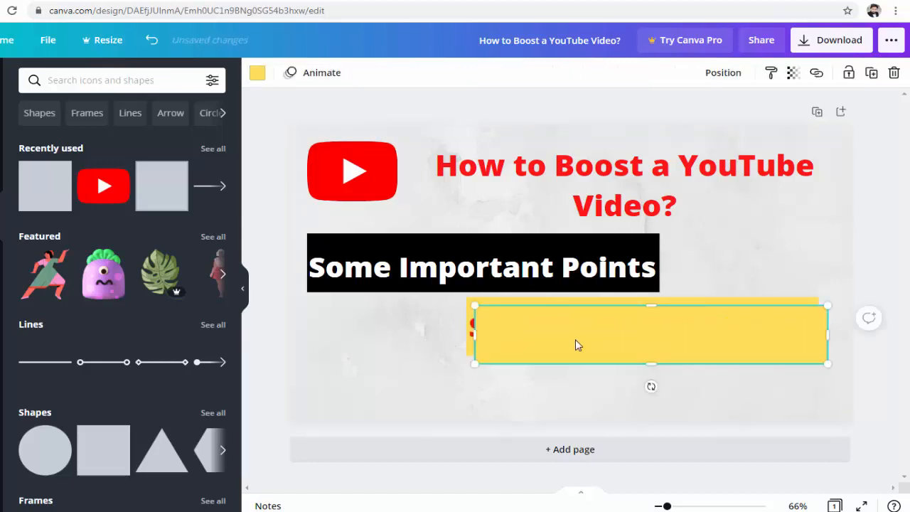
drag(576, 346, 404, 400)
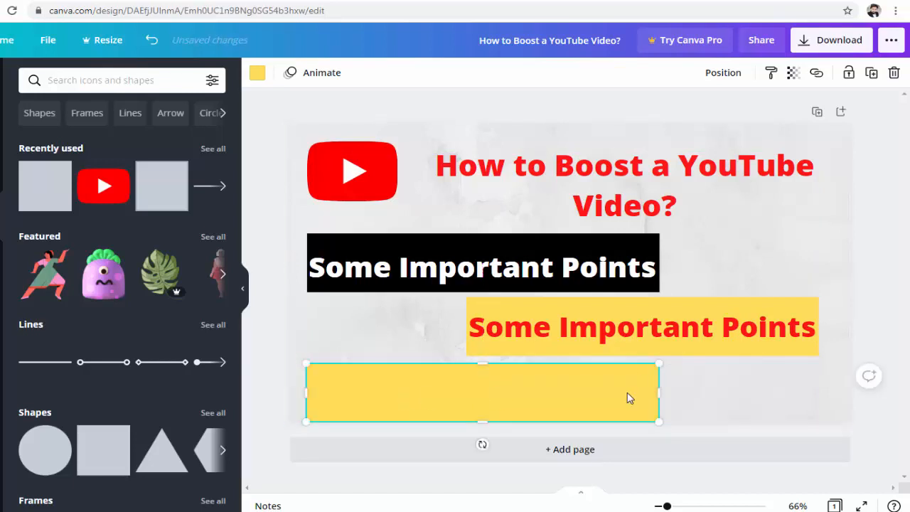
Step: Change the lowest bar's fill to black and centre a copy of the white "Some Important Points" text on it
click(257, 74)
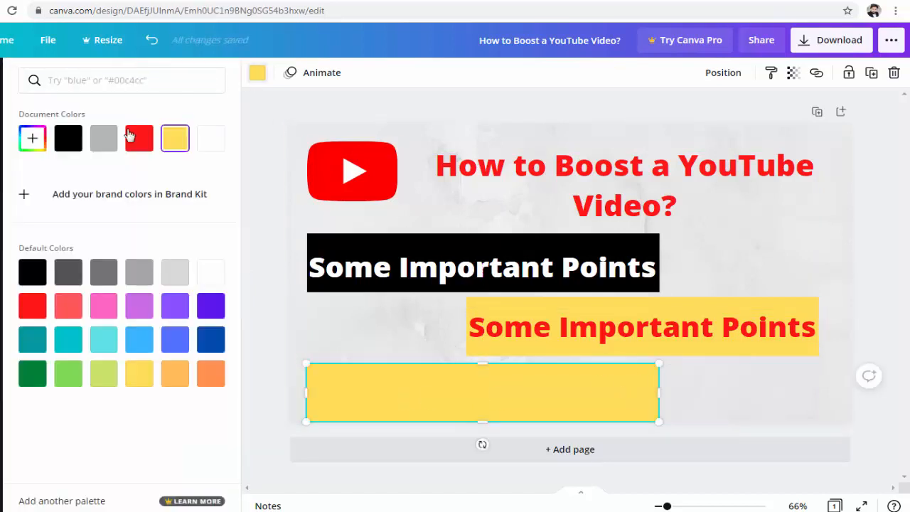
click(68, 138)
click(465, 266)
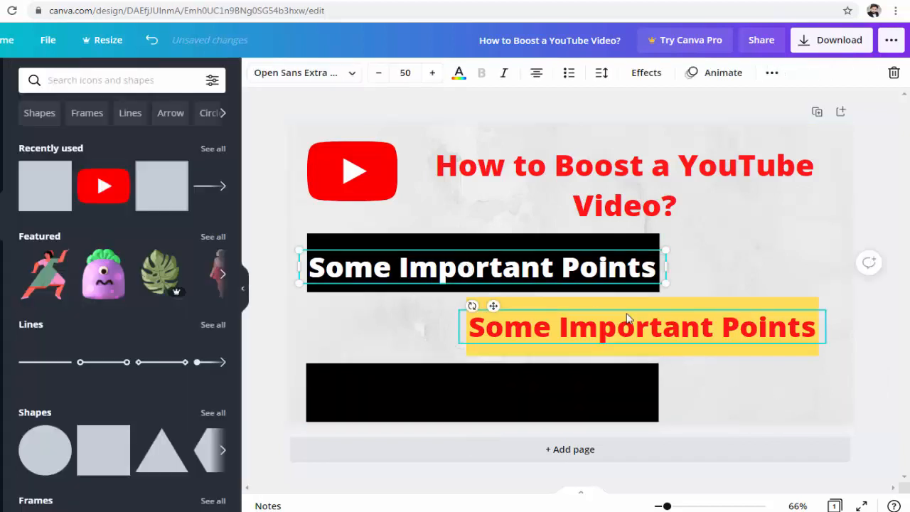
click(402, 315)
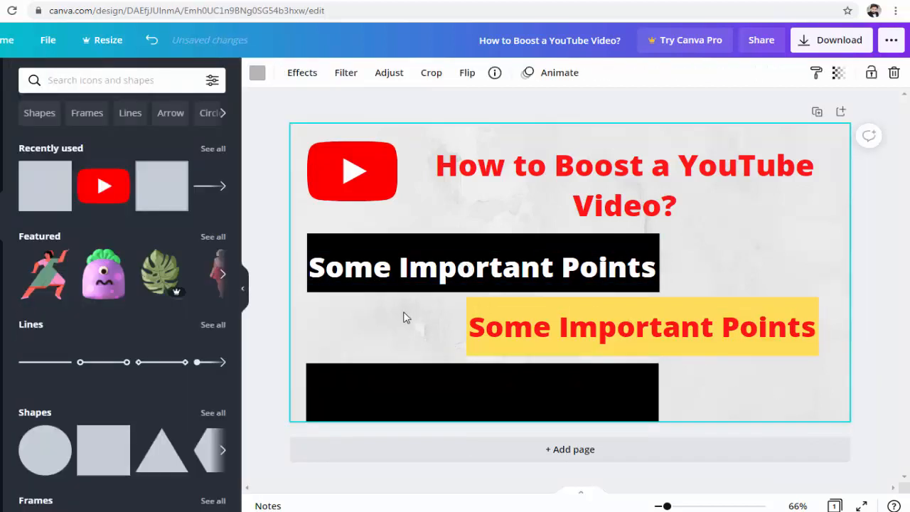
key(ctrl+v)
drag(413, 297, 406, 402)
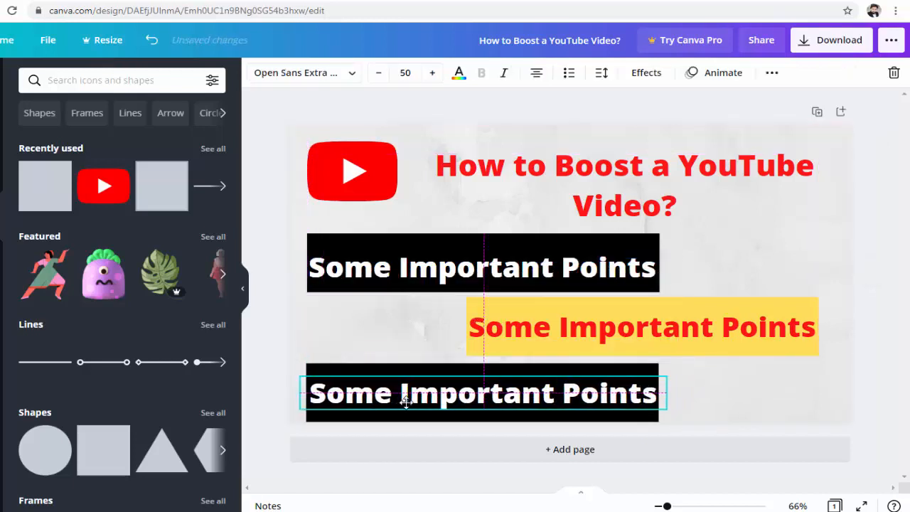
click(702, 407)
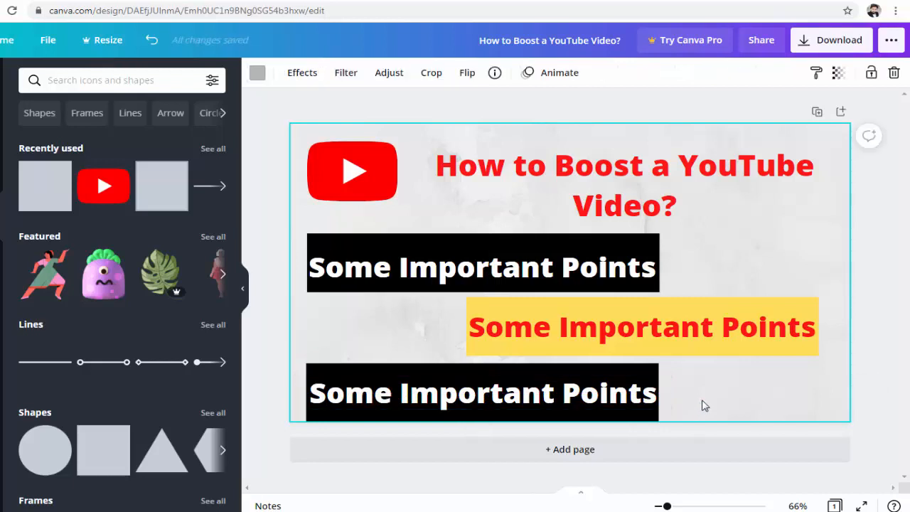
click(648, 404)
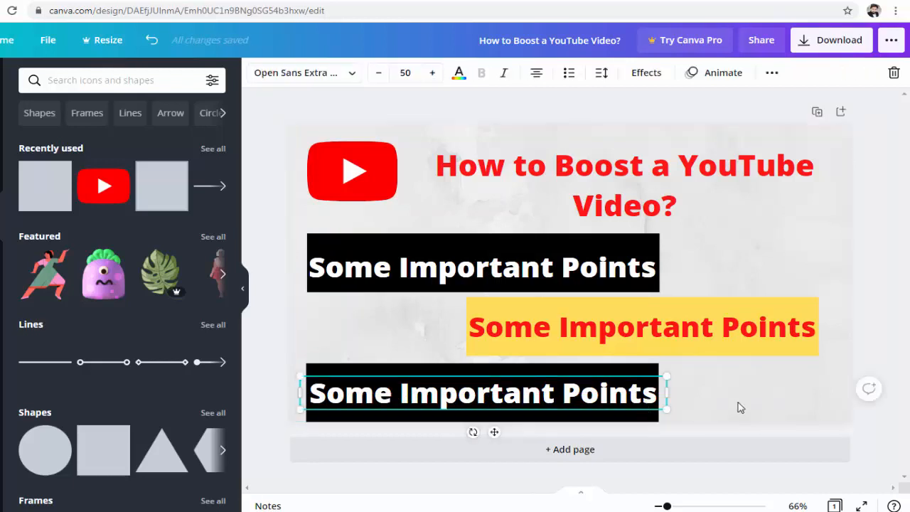
key(Delete)
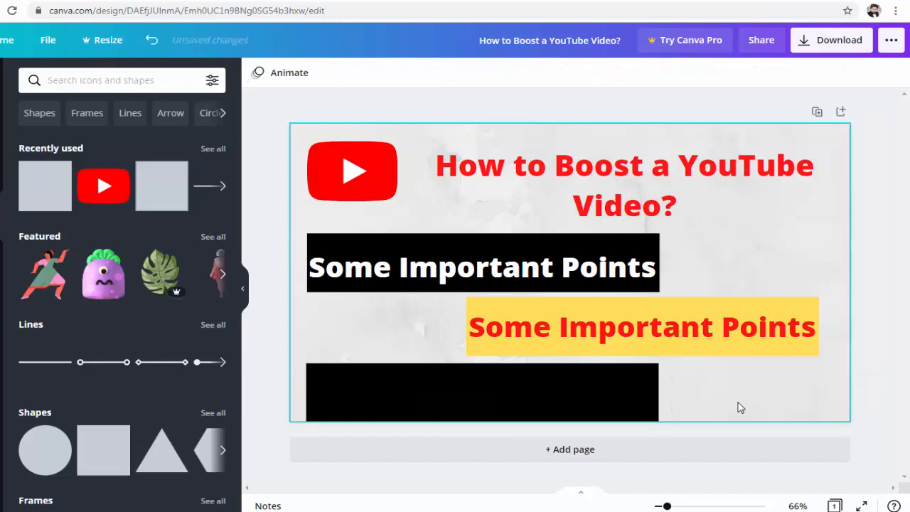
key(ctrl+z)
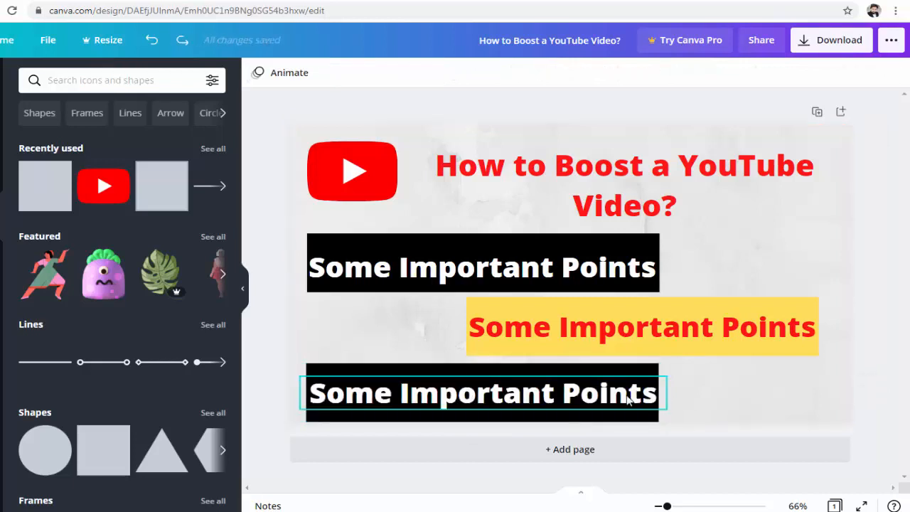
Step: Replace the text on the lowest black bar with "For more views"
click(644, 400)
key(BackSpace)
key(BackSpace)
key(BackSpace)
key(BackSpace)
key(BackSpace)
key(BackSpace)
key(BackSpace)
key(BackSpace)
key(BackSpace)
key(BackSpace)
key(BackSpace)
key(BackSpace)
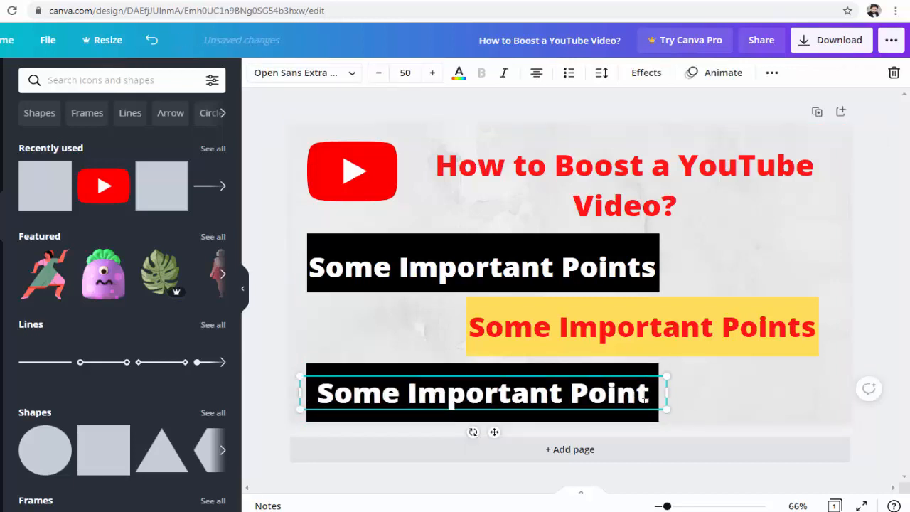
key(BackSpace)
key(BackSpace)
key(BackSpace)
key(BackSpace)
key(BackSpace)
key(BackSpace)
key(BackSpace)
key(BackSpace)
key(BackSpace)
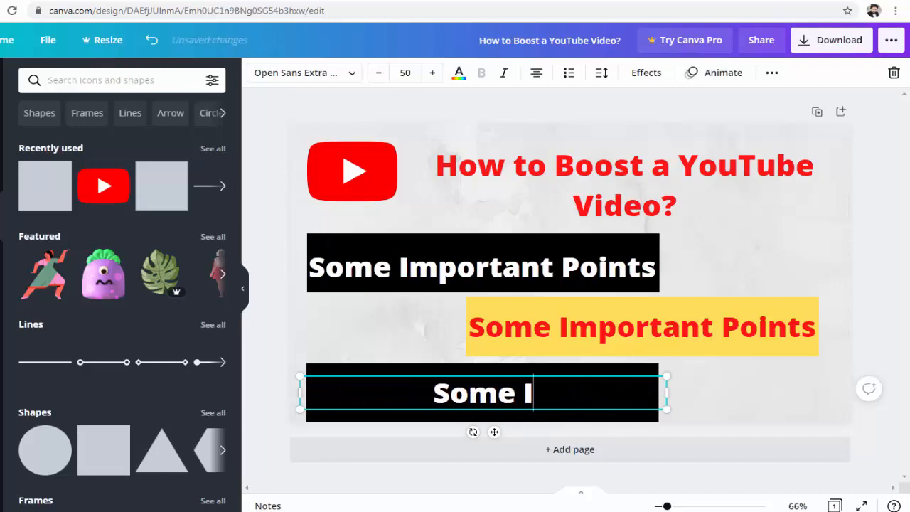
text(For more views)
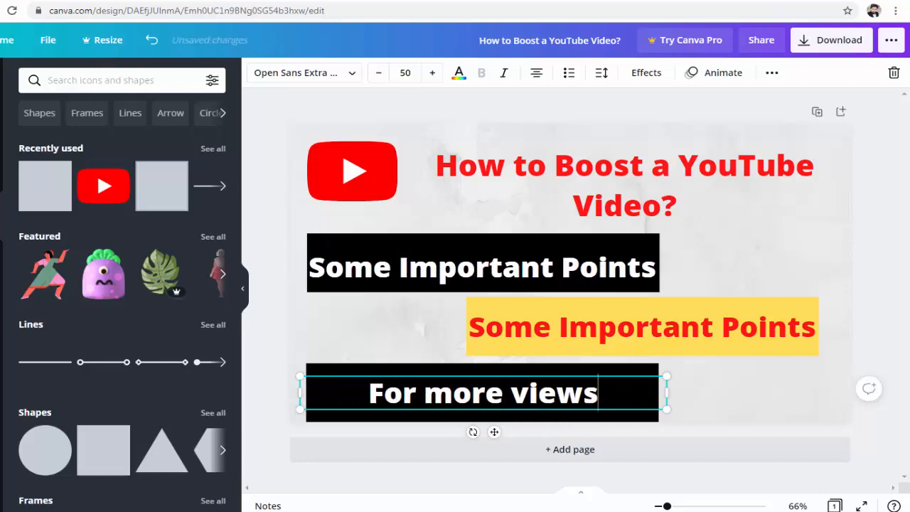
click(778, 420)
Step: Erase the red "Some Important Points" wording on the yellow bar, starting from its end
click(784, 342)
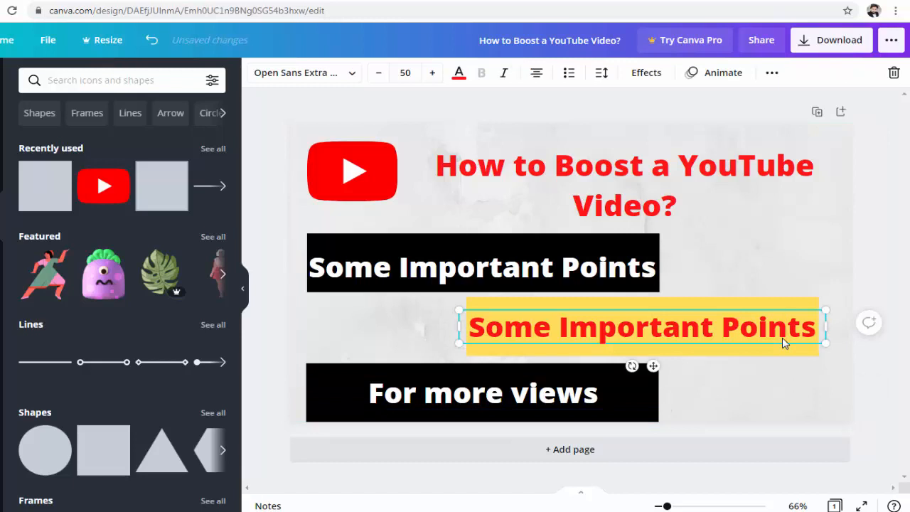
key(BackSpace)
key(BackSpace)
key(BackSpace)
key(BackSpace)
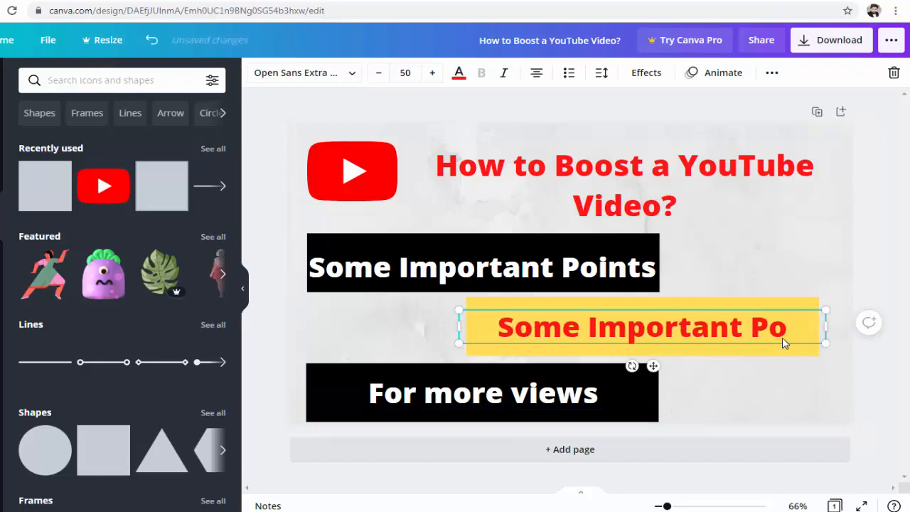